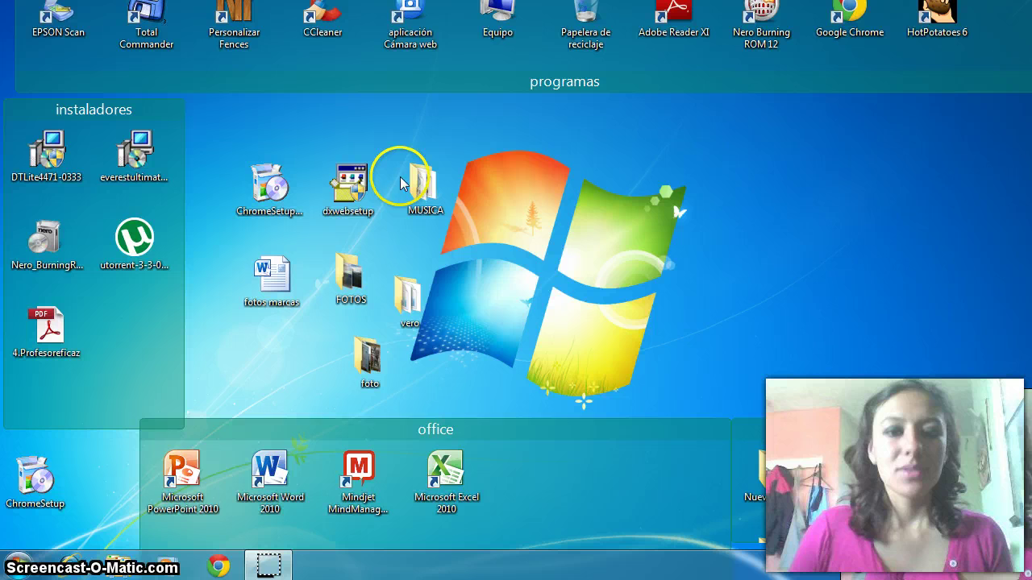
Step: Search Google for 'chrome store' and open the Chrome Web Store result
left_click(274, 286)
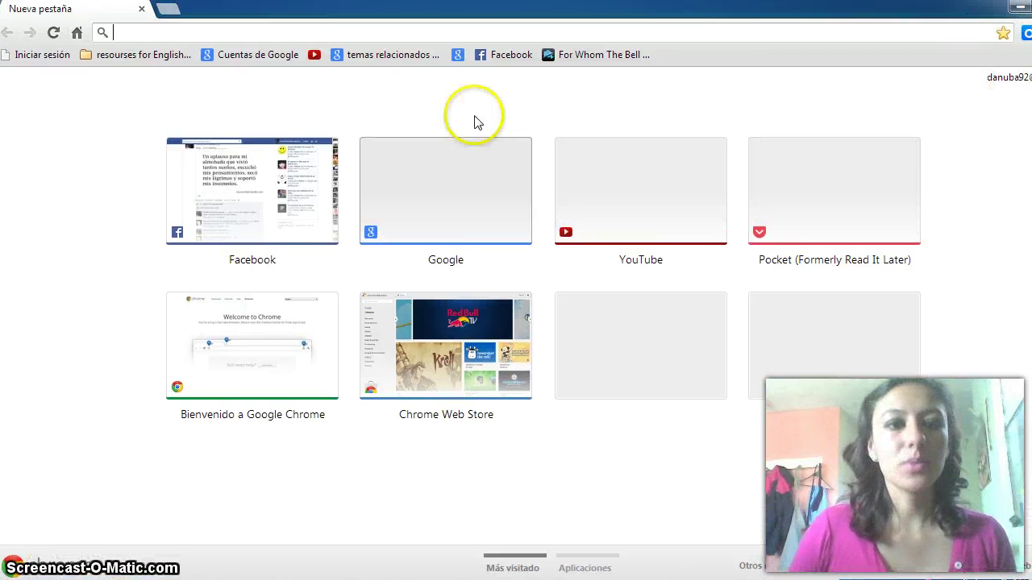
type("c")
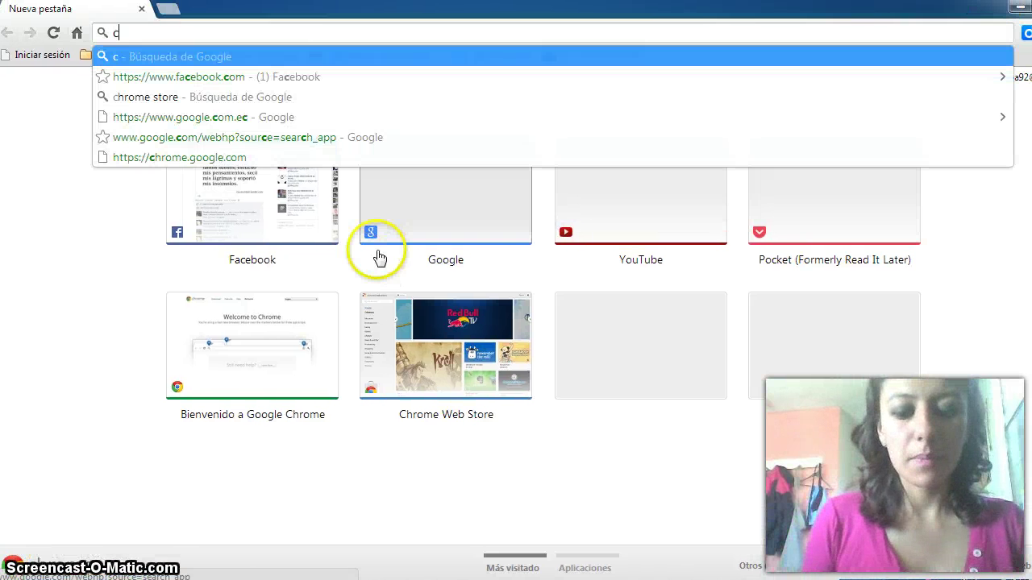
type("hrome st")
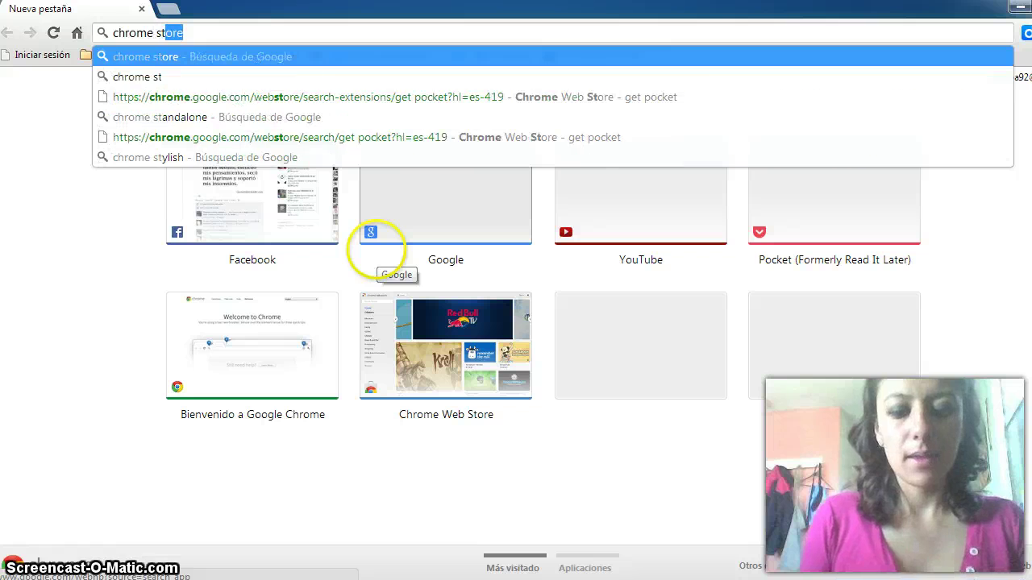
type("ore")
key("Return")
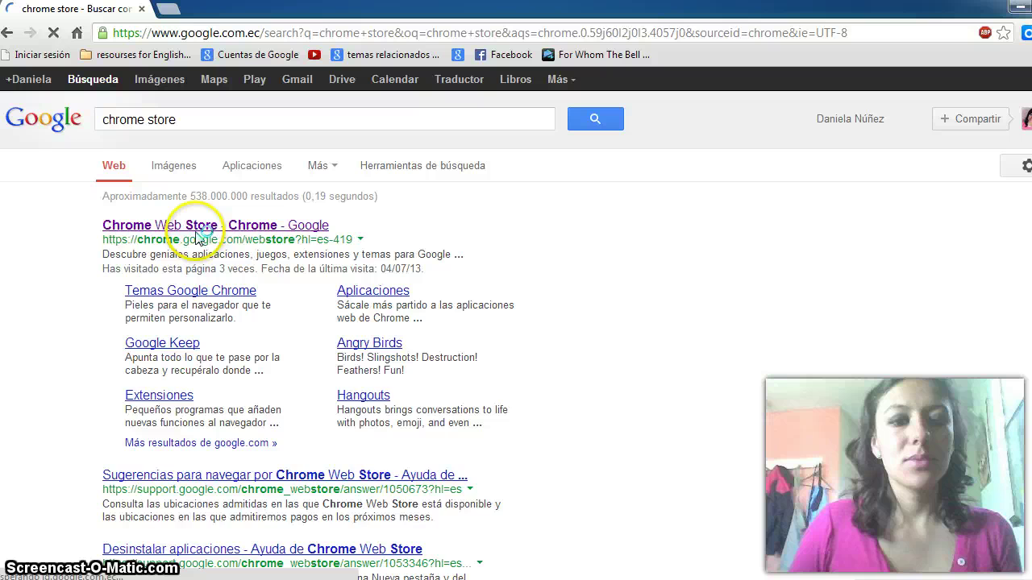
left_click(248, 275)
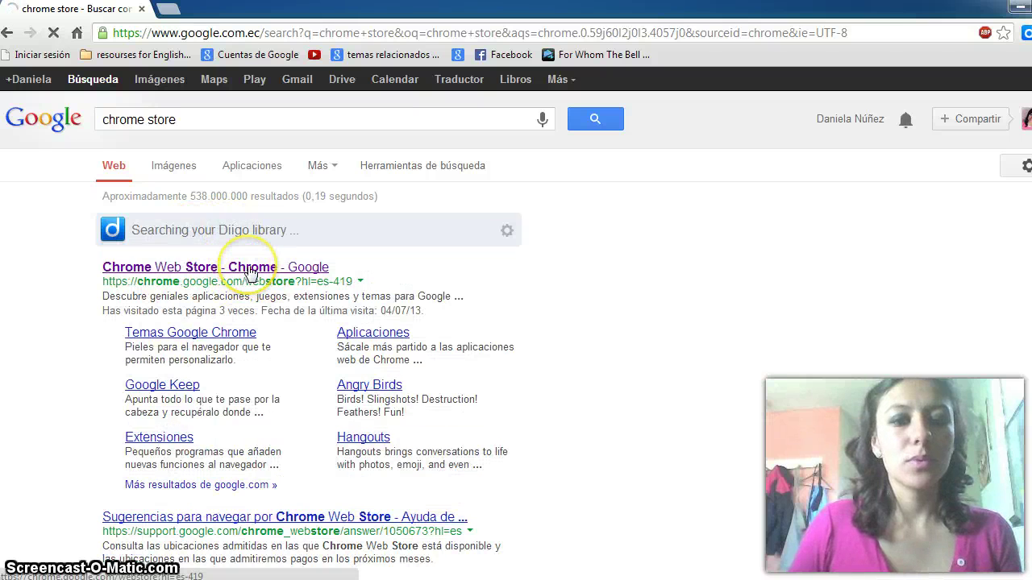
Step: Search the Chrome Web Store for 'get pocket' and filter the results to Extensiones
left_click(250, 274)
type("ge")
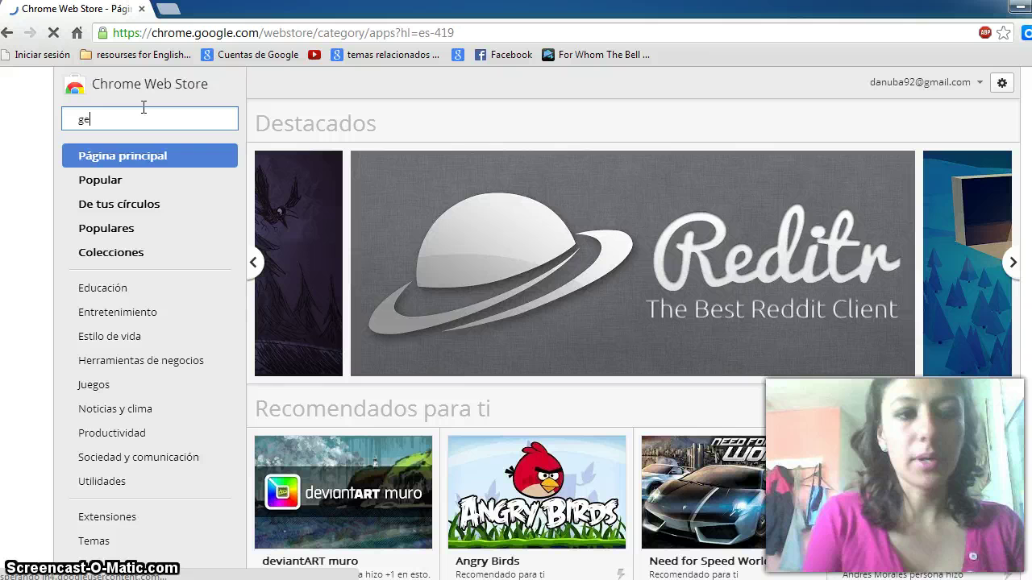
type("t pocket")
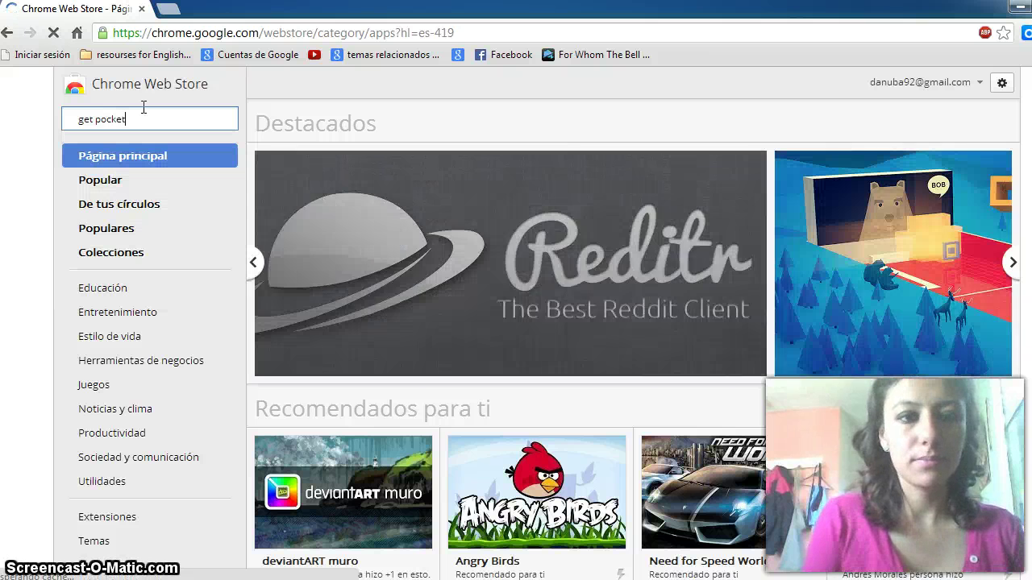
key("Return")
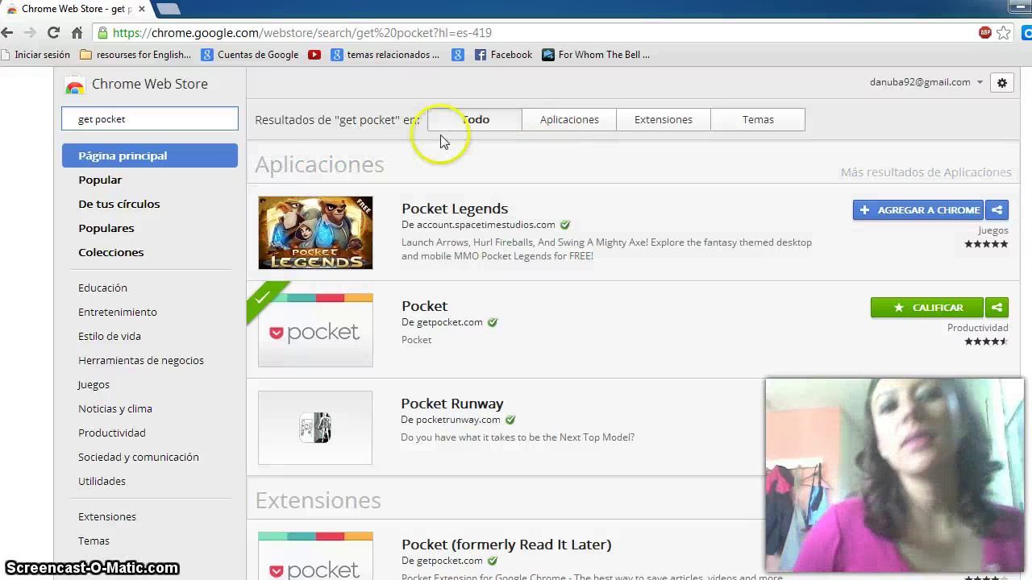
left_click(456, 131)
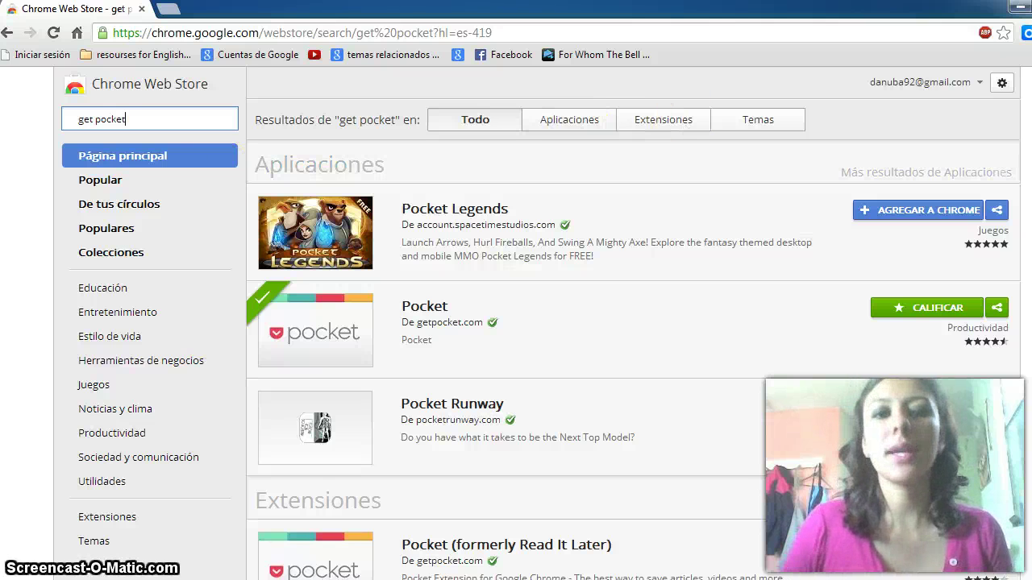
left_click(669, 123)
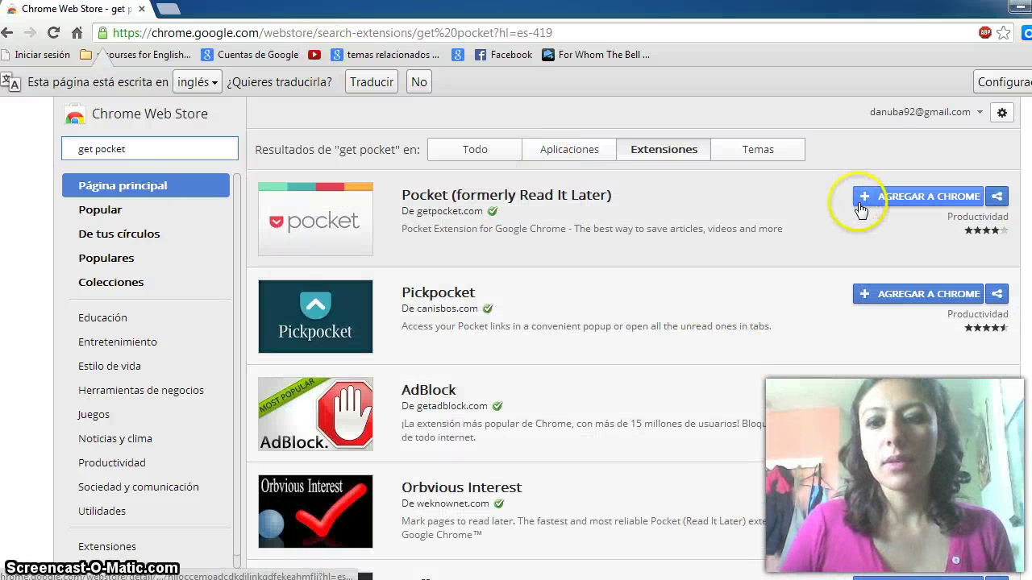
Step: Add the Pocket (formerly Read It Later) extension to Chrome, confirming with Añadir
left_click(902, 202)
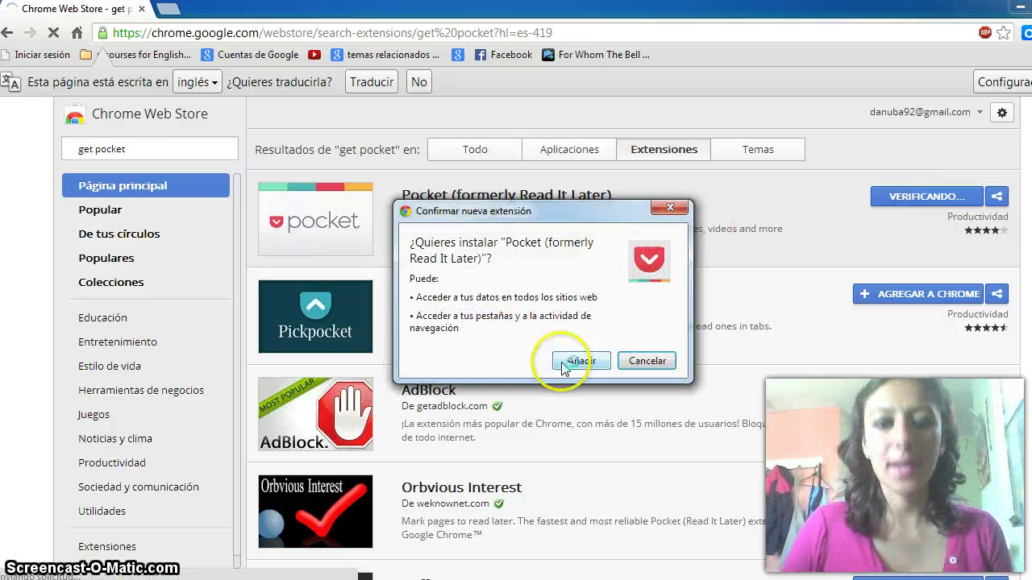
left_click(564, 364)
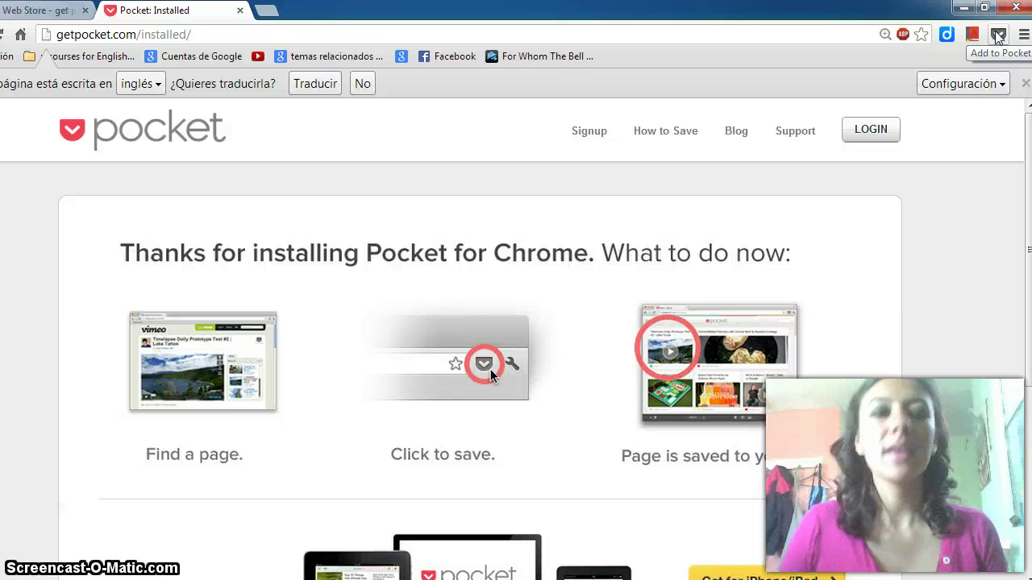
Step: In a new tab, search Google for 'get pocket' and open the Pocket homepage
left_click(269, 12)
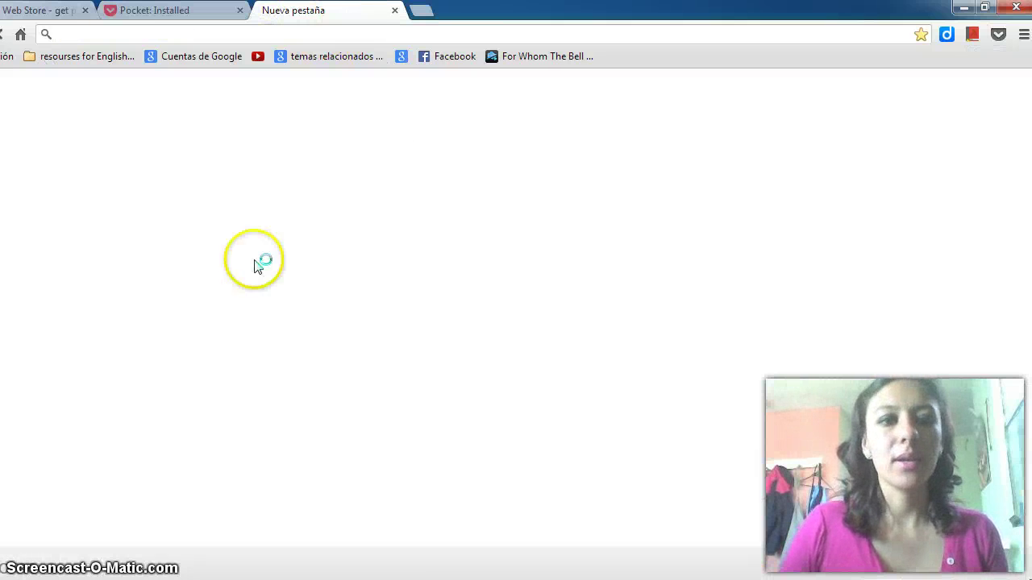
type("get")
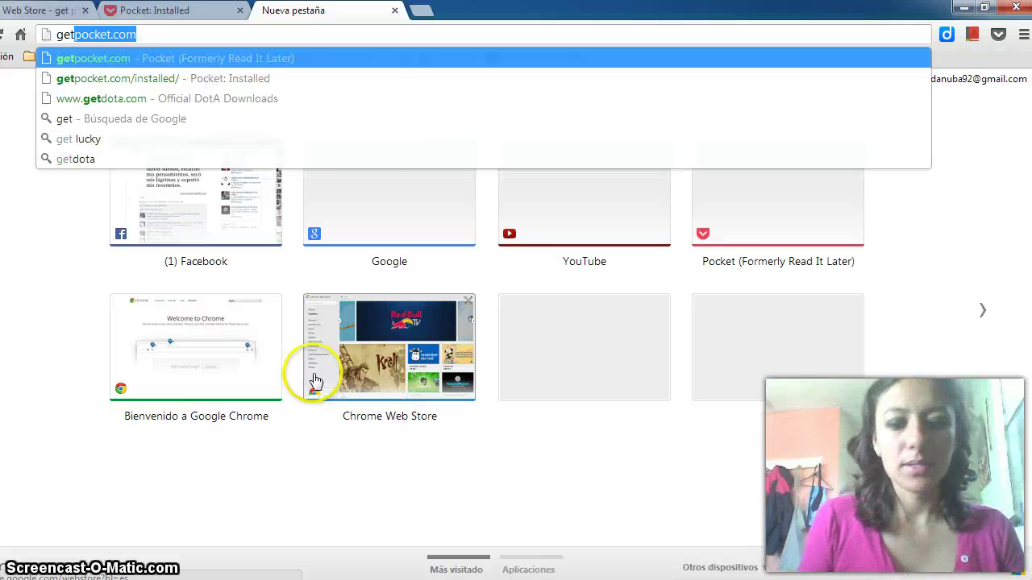
type(" pocke")
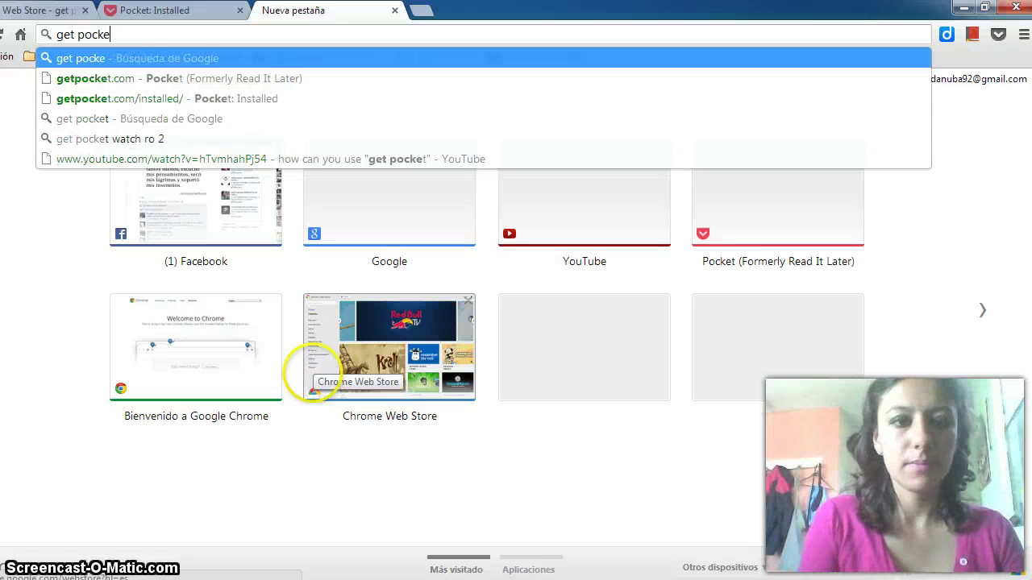
type("t")
key("Return")
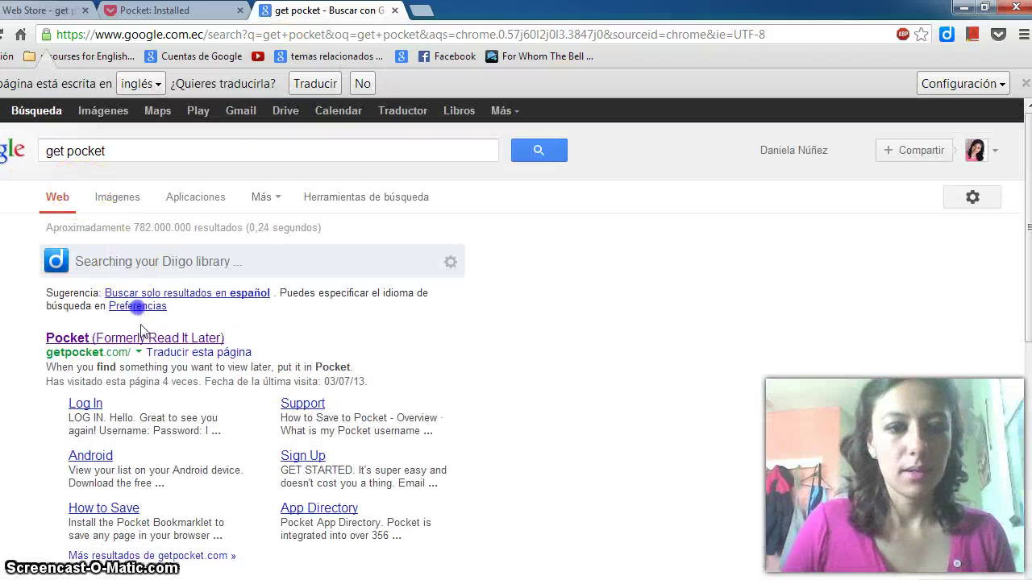
left_click(165, 338)
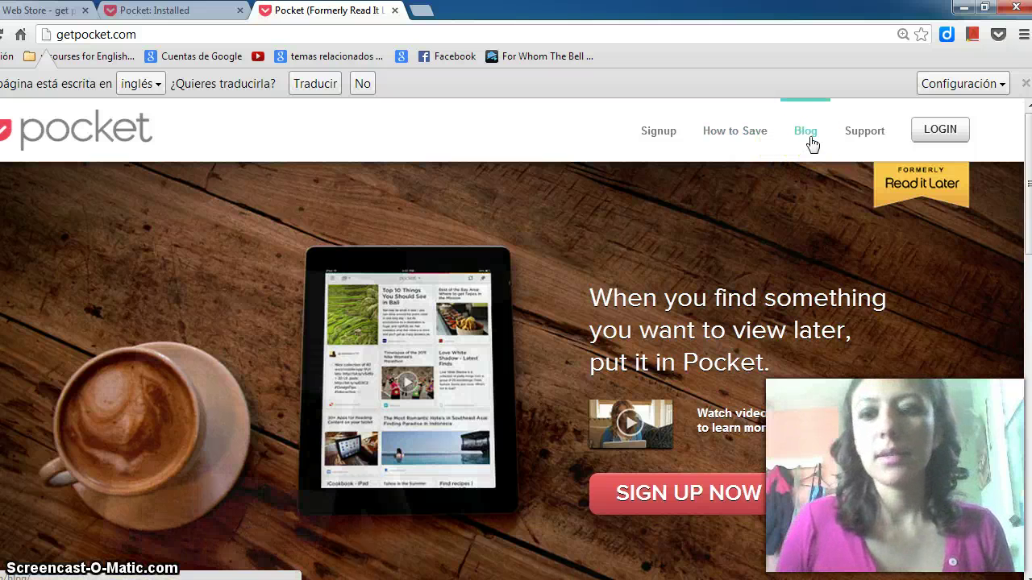
Step: Browse the getpocket.com homepage, scrolling down through its content and back to the top
left_click(813, 142)
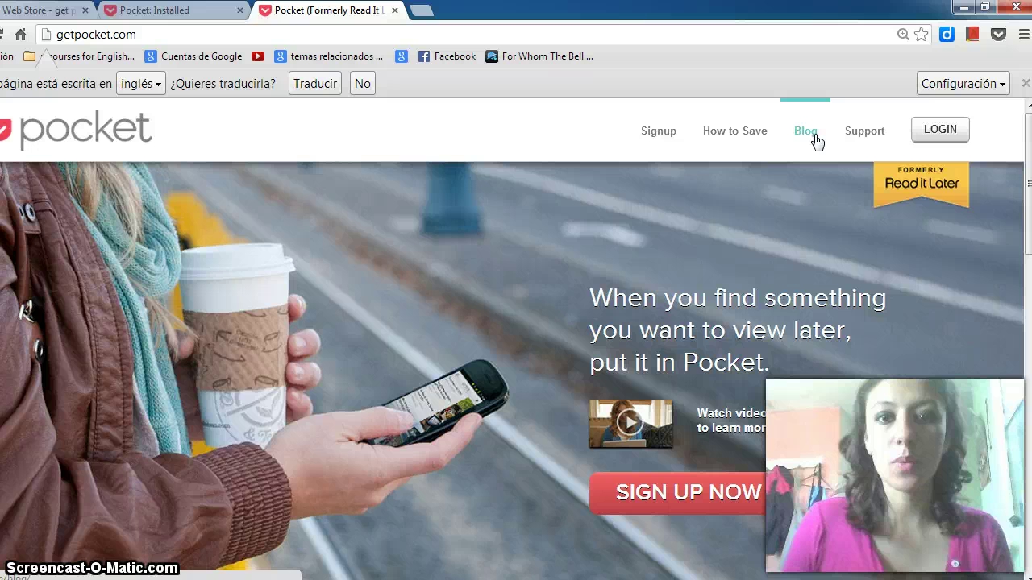
left_click(861, 142)
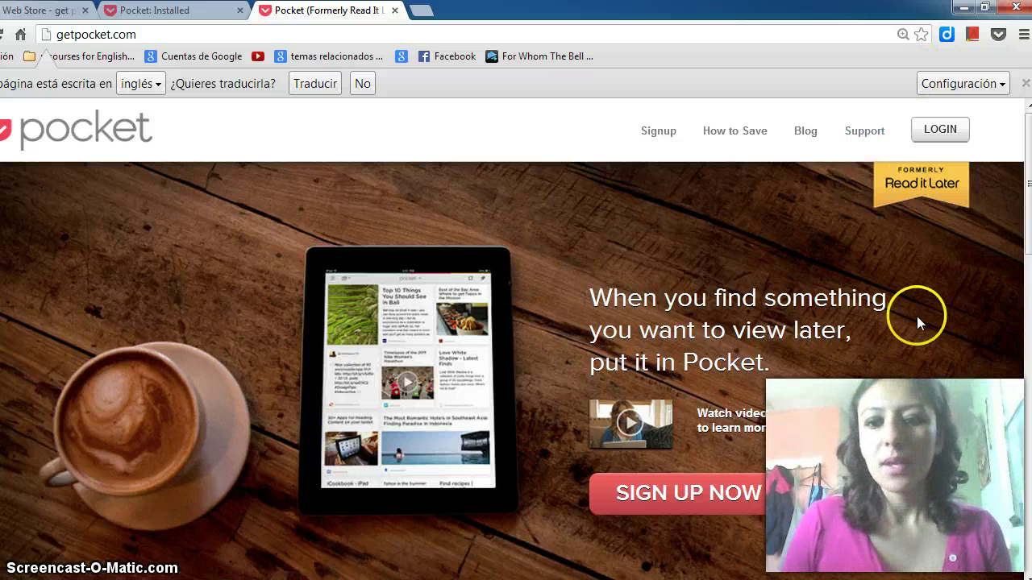
scroll(844, 304, "down", 3)
scroll(844, 304, "down", 4)
scroll(844, 306, "down", 5)
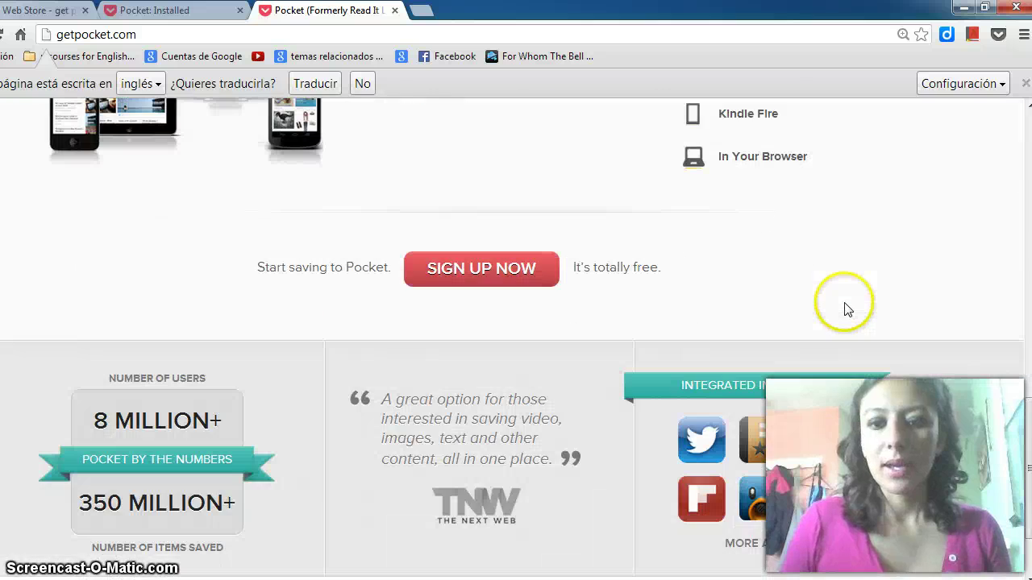
scroll(845, 300, "up", 5)
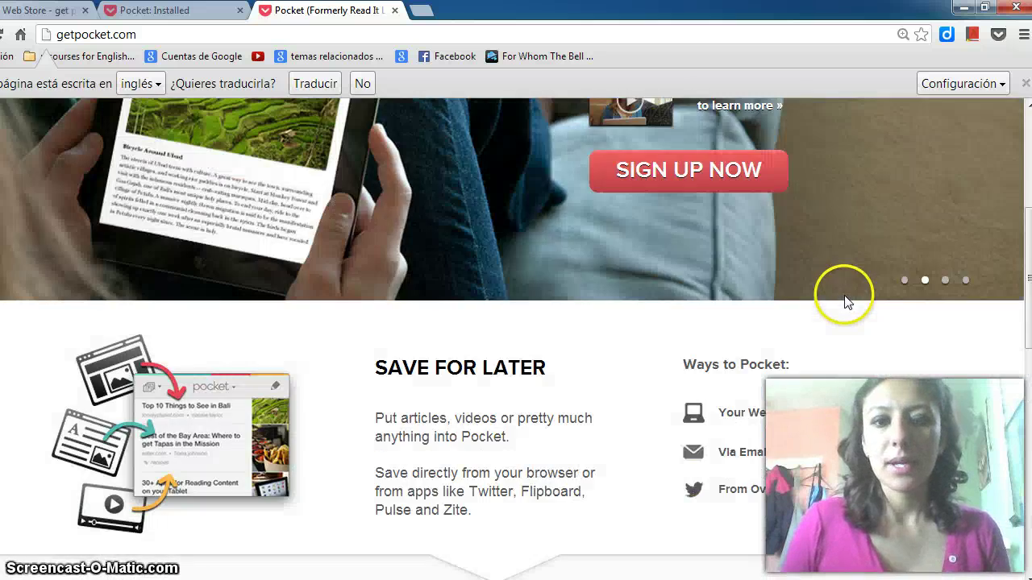
scroll(846, 296, "up", 5)
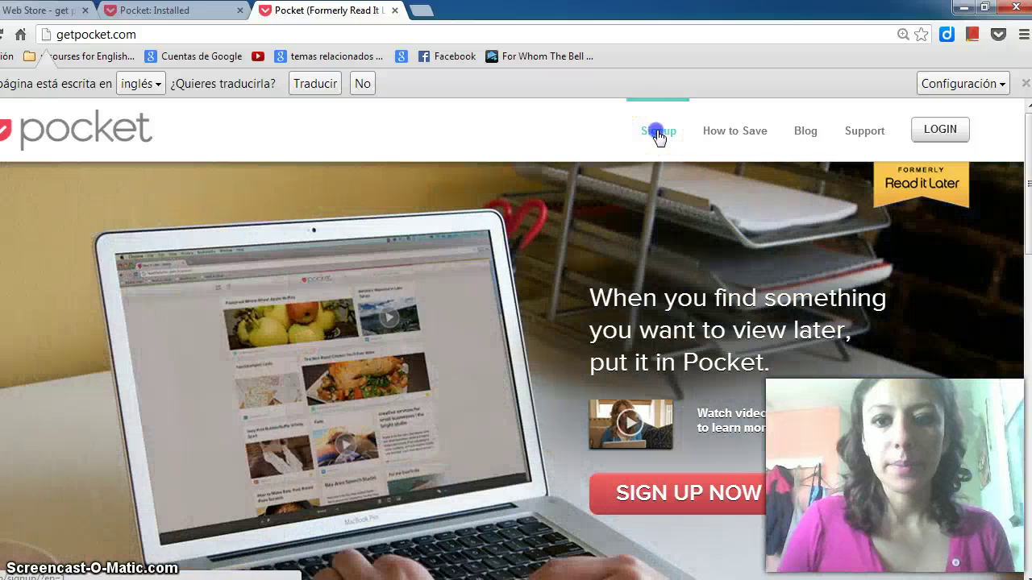
Step: Enter the saved email and suggested username on Pocket's Get Started sign-up form
left_click(658, 136)
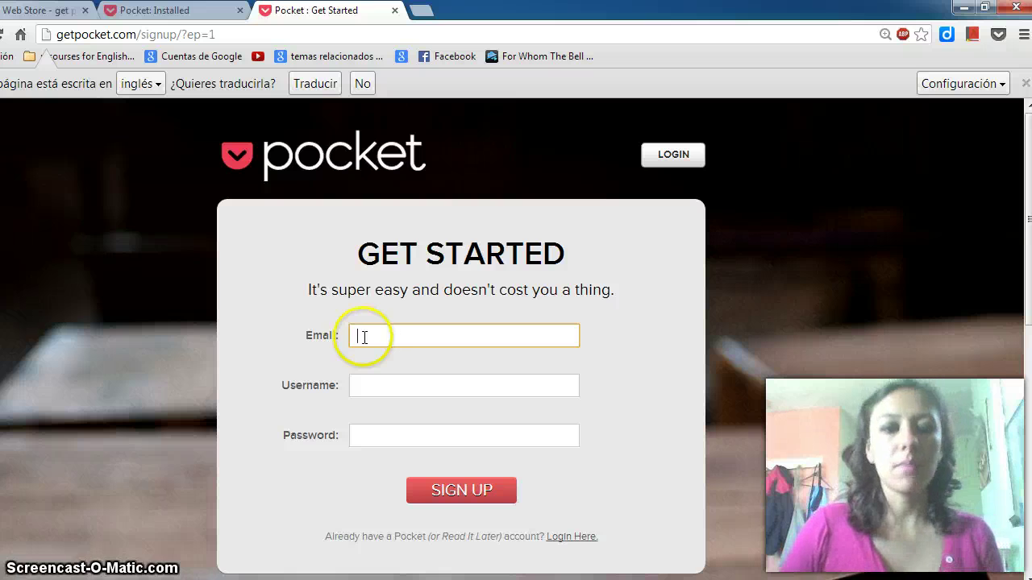
type("d")
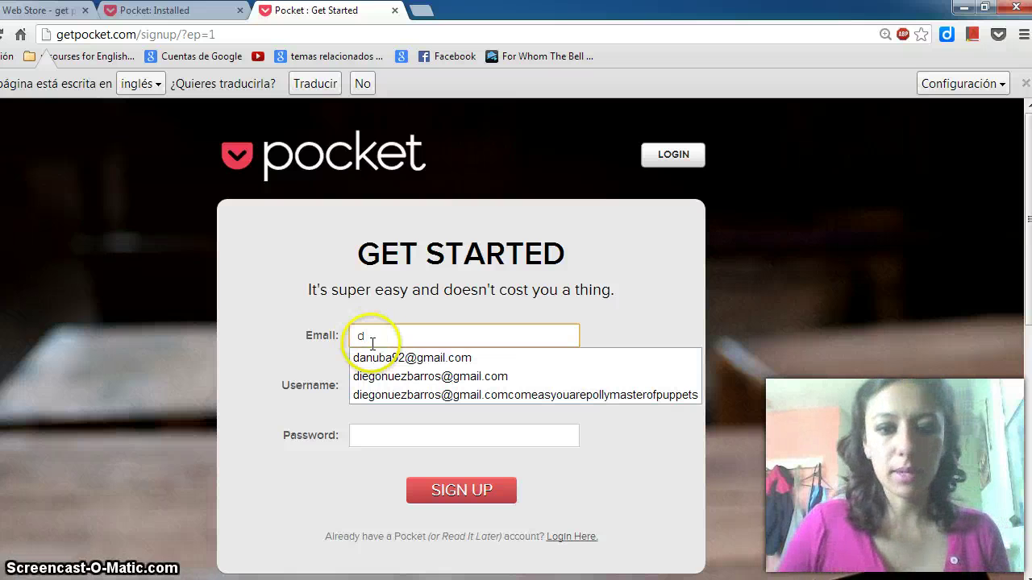
left_click(371, 357)
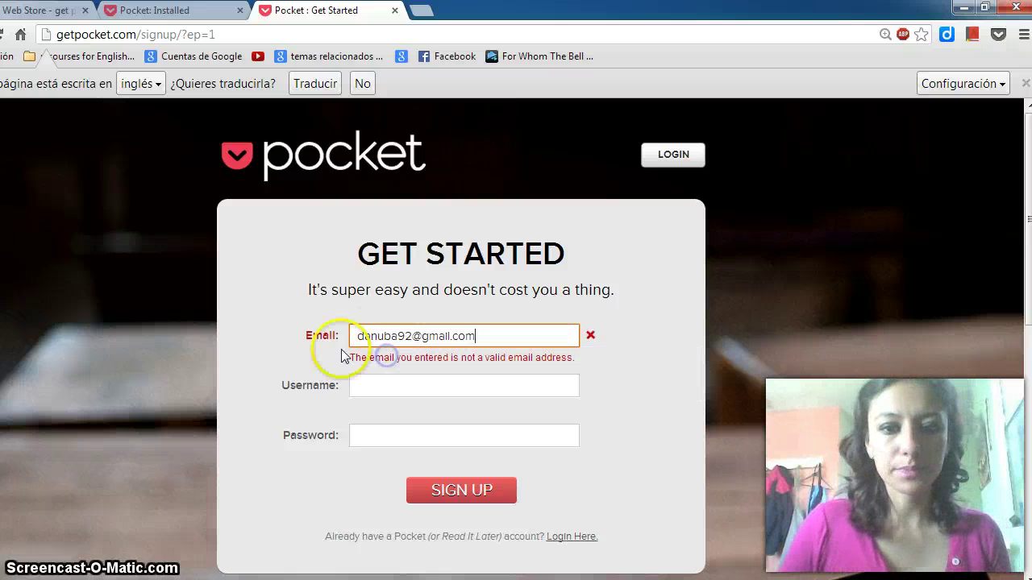
left_click(370, 388)
type("d")
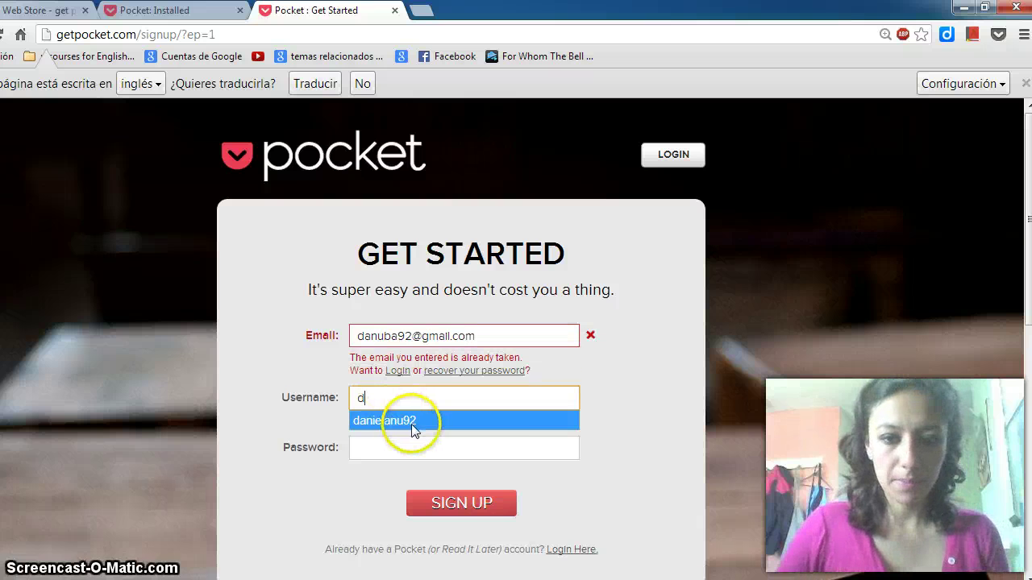
left_click(411, 422)
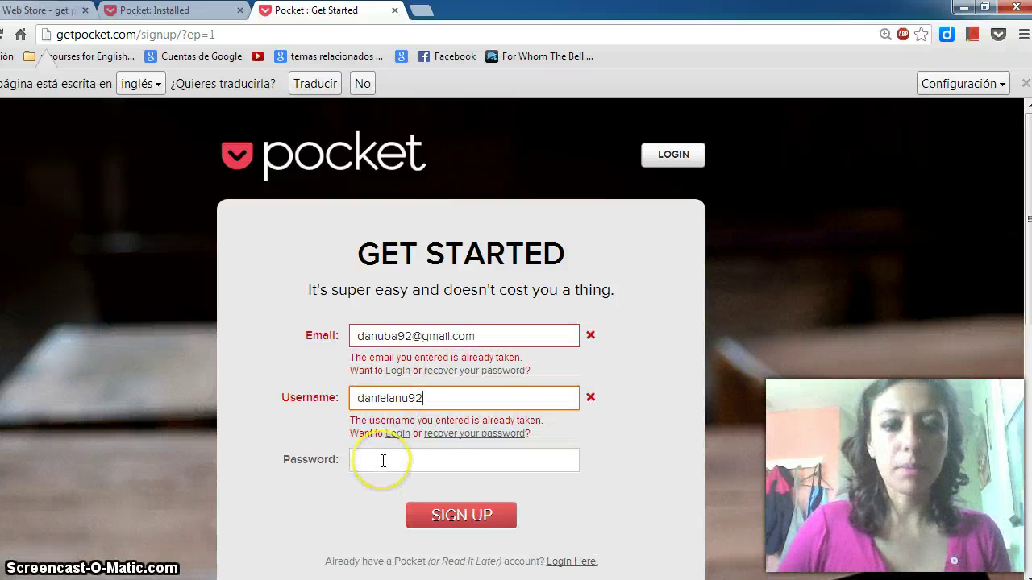
left_click(383, 461)
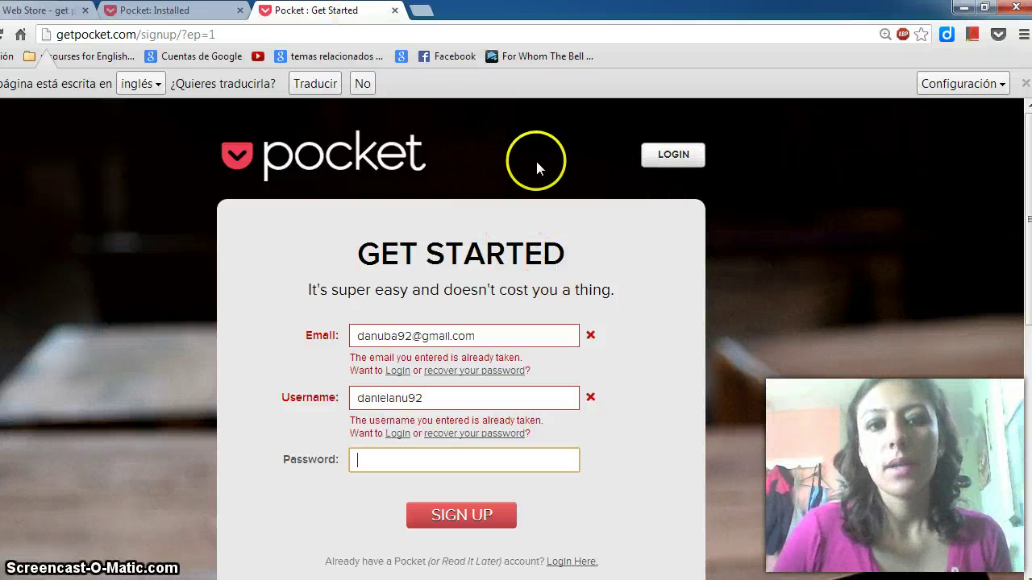
Step: Log in to Pocket using the saved username and the account password
left_click(677, 155)
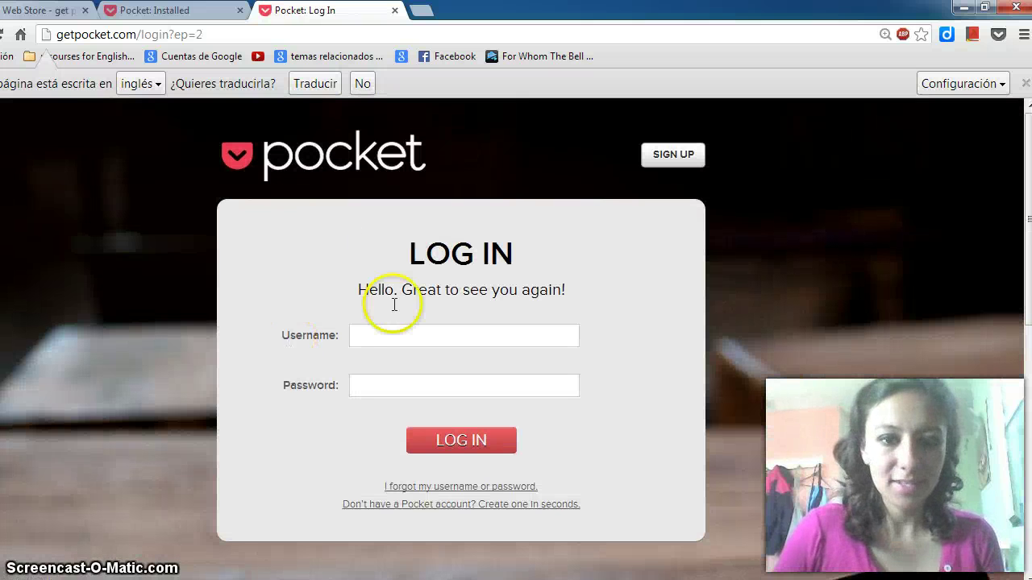
left_click(387, 343)
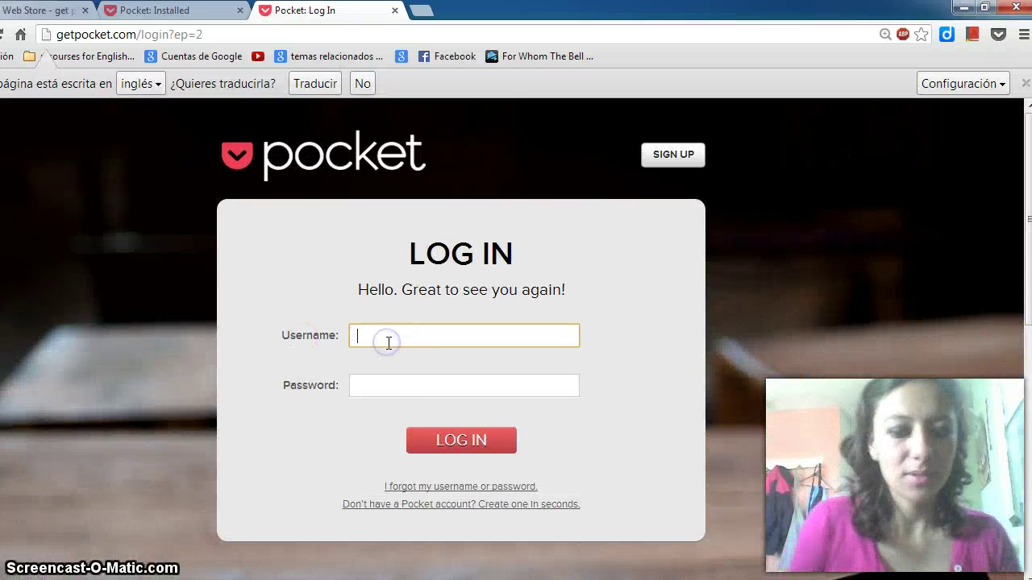
type("d")
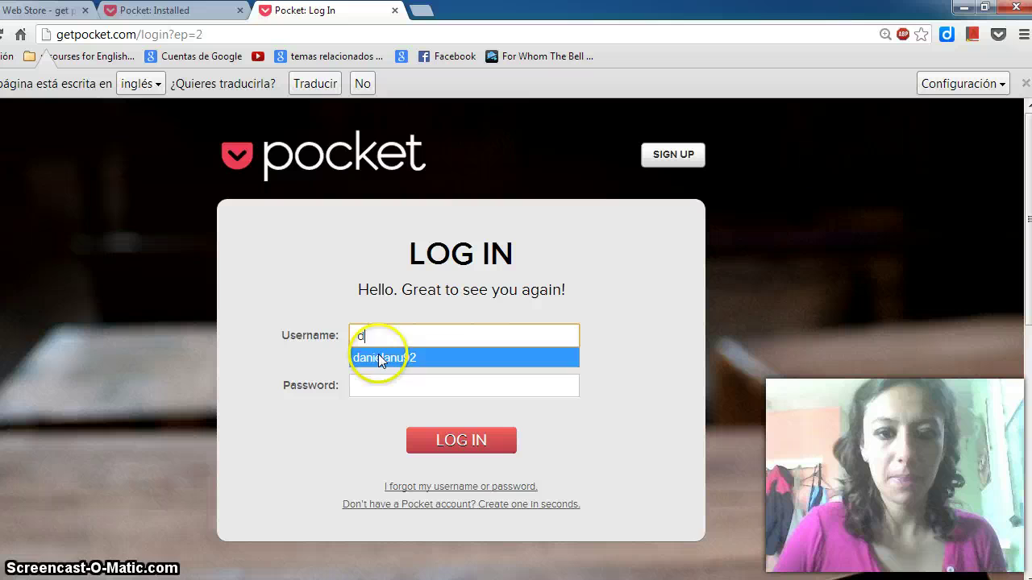
left_click(381, 358)
left_click(382, 384)
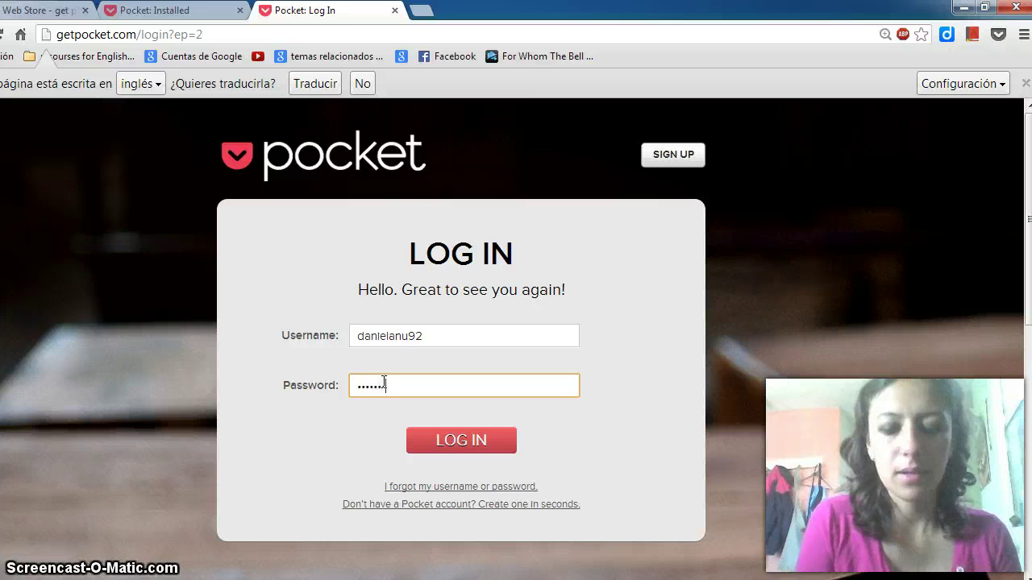
key("Return")
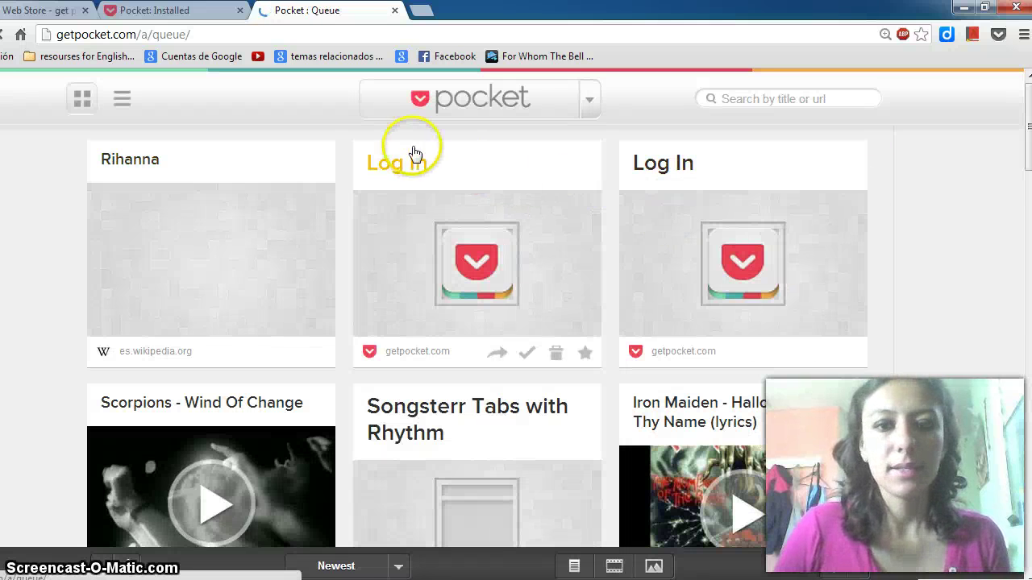
Step: Scroll through the Pocket saved queue of articles and videos, then return to the top
scroll(379, 191, "down", 2)
scroll(403, 223, "down", 1)
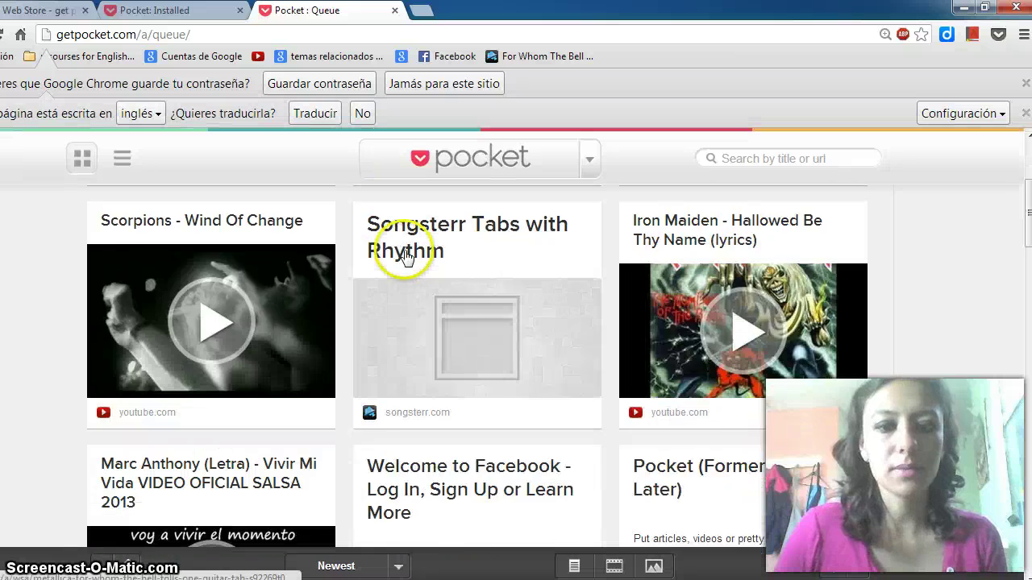
scroll(460, 263, "up", 3)
scroll(490, 253, "down", 2)
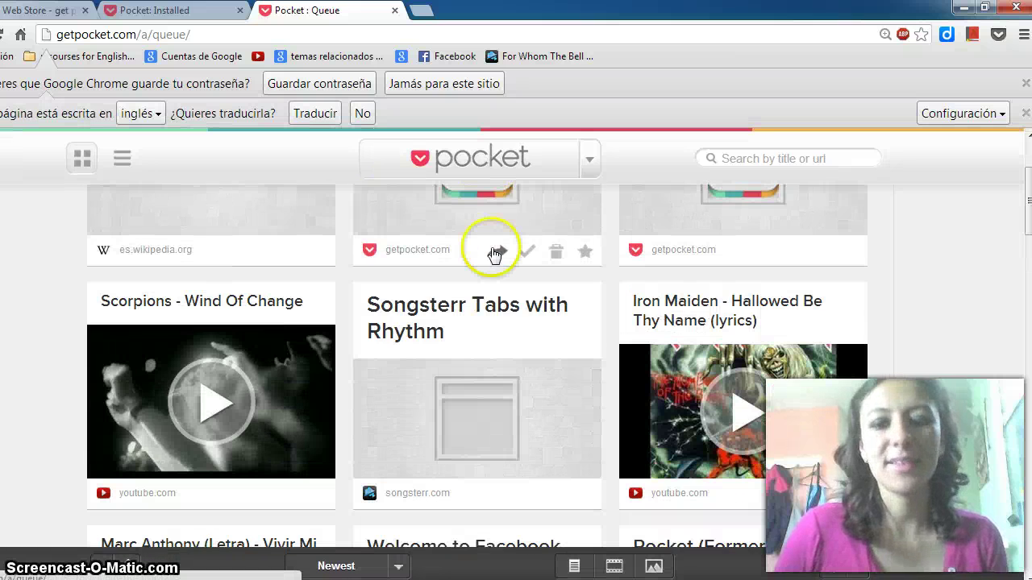
scroll(493, 266, "down", 1)
scroll(491, 270, "down", 1)
scroll(491, 290, "down", 2)
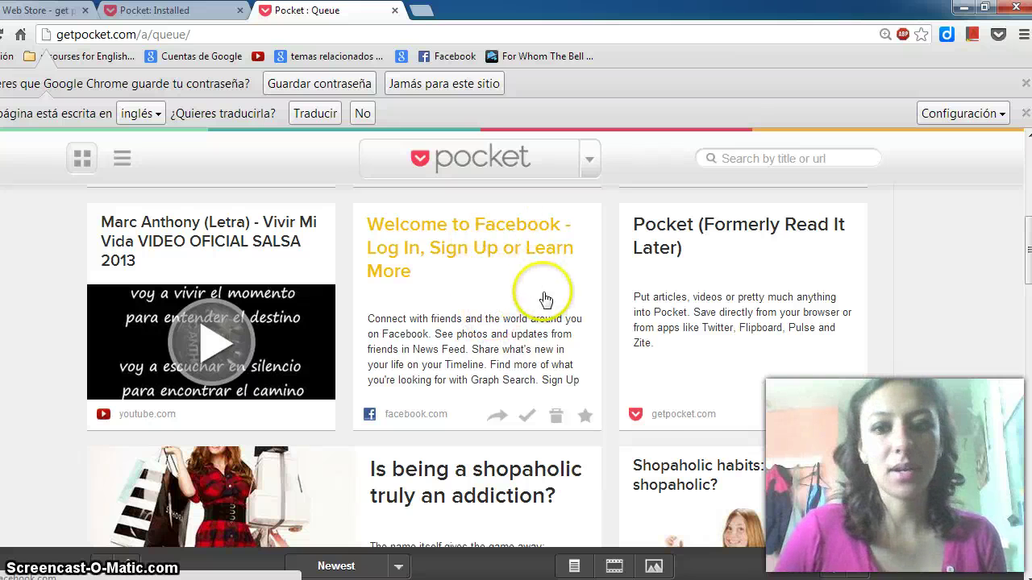
scroll(546, 299, "down", 4)
scroll(547, 299, "down", 1)
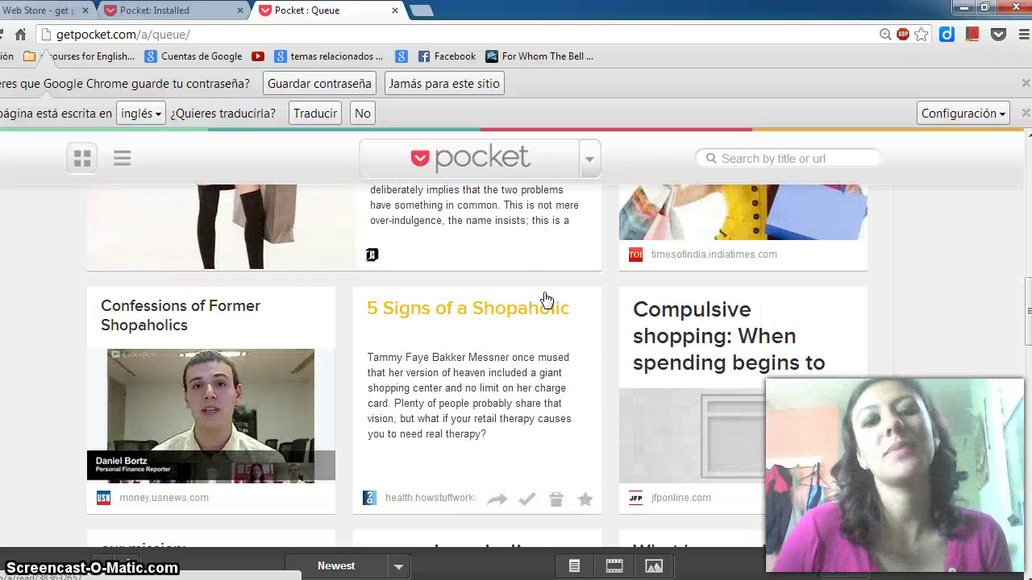
mouse_move(386, 260)
left_click(506, 244)
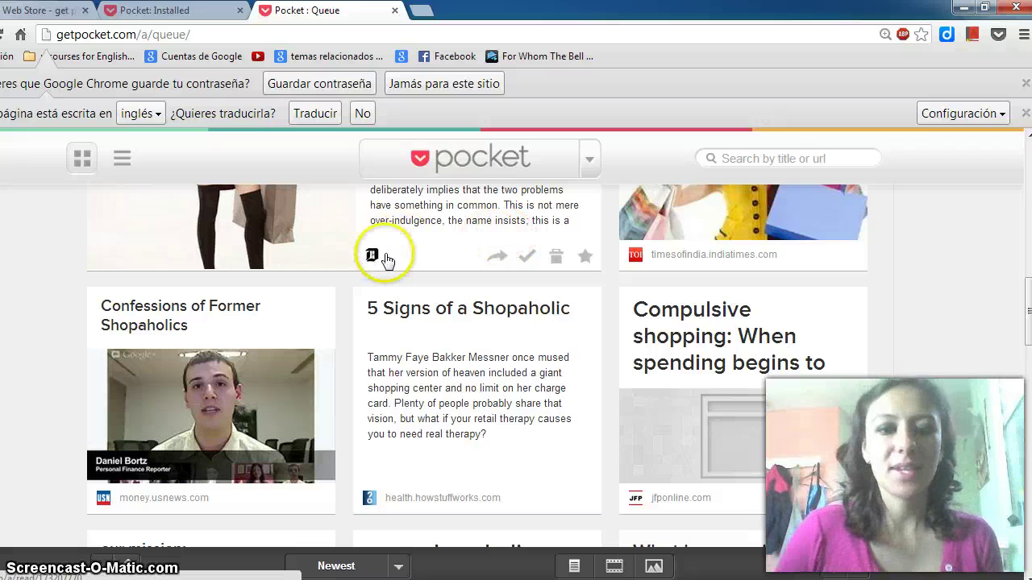
scroll(398, 265, "up", 5)
scroll(465, 253, "up", 3)
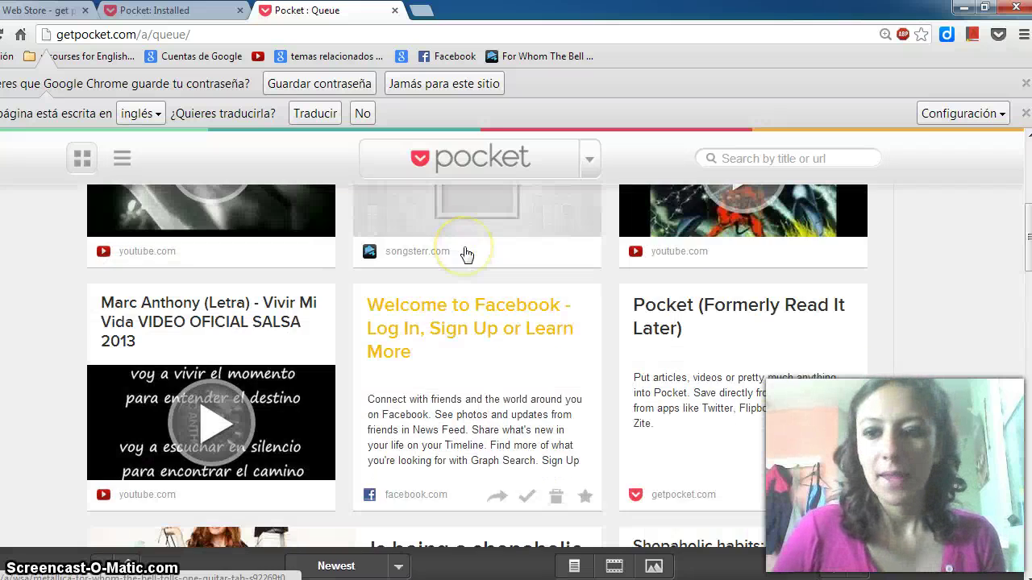
scroll(466, 255, "up", 3)
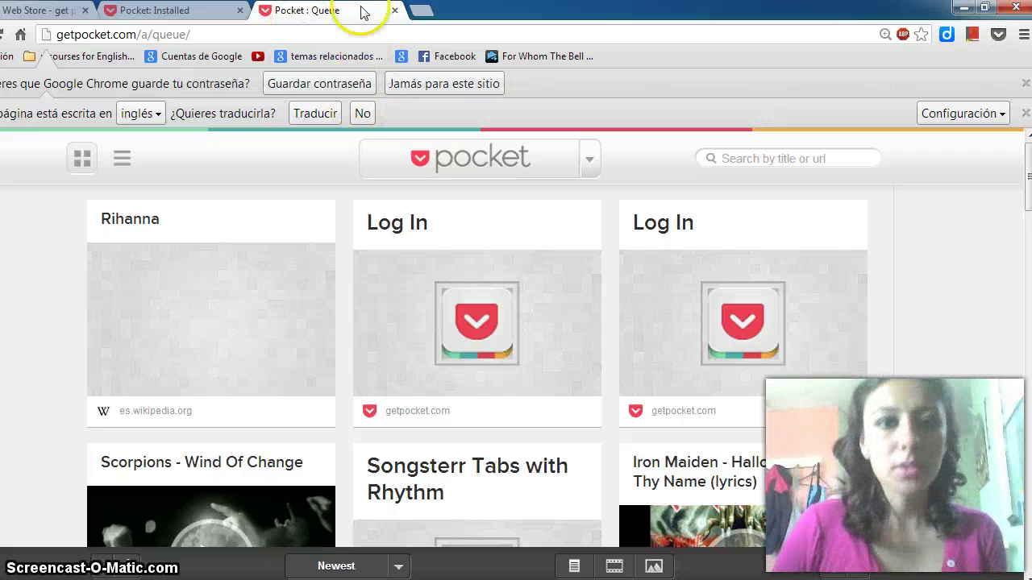
Step: In a new tab, search Google for 'rihara' and open the Spanish Wikipedia article on Rihanna
left_click(421, 10)
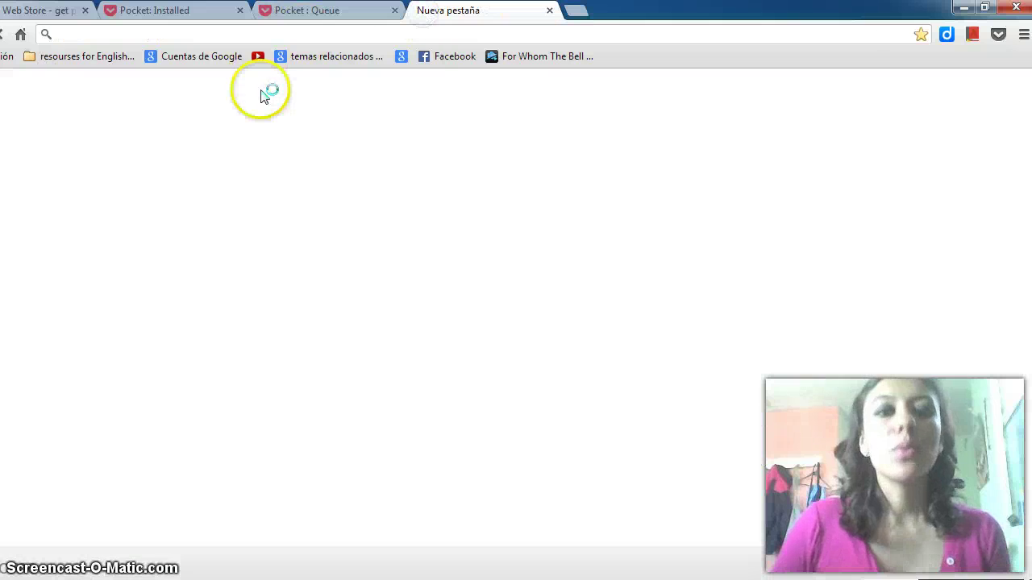
type("google.com.ec")
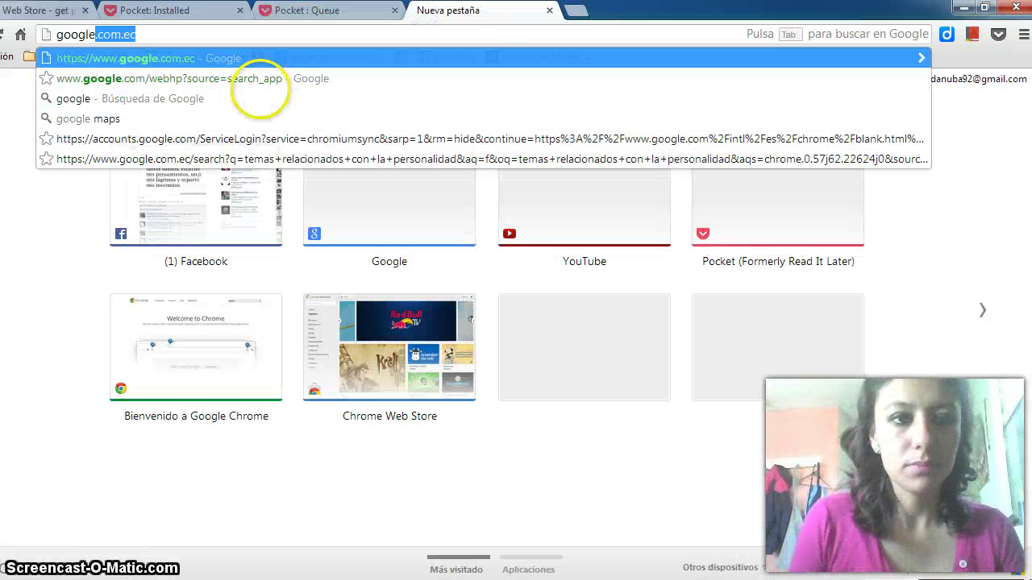
key("Return")
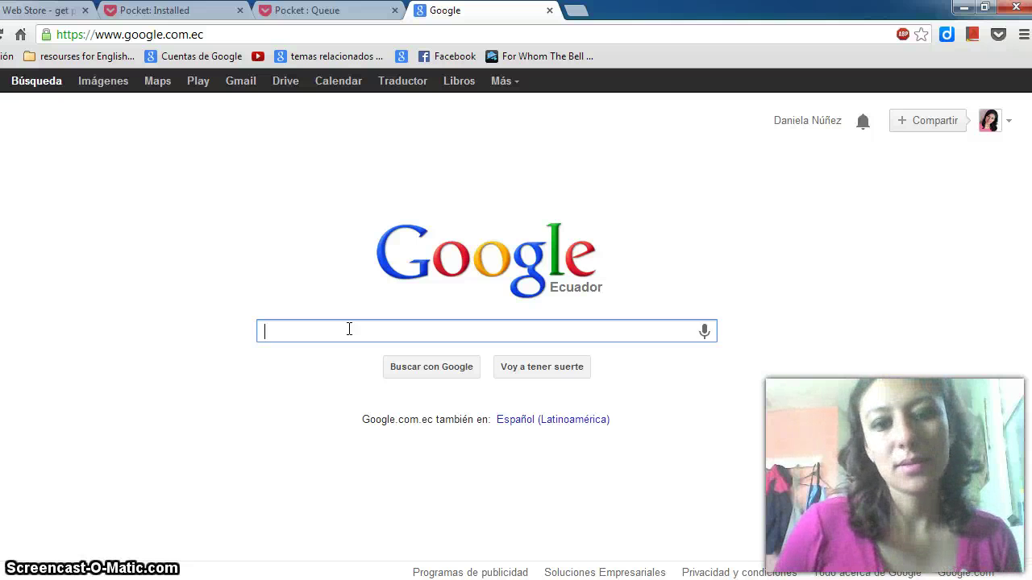
type("r")
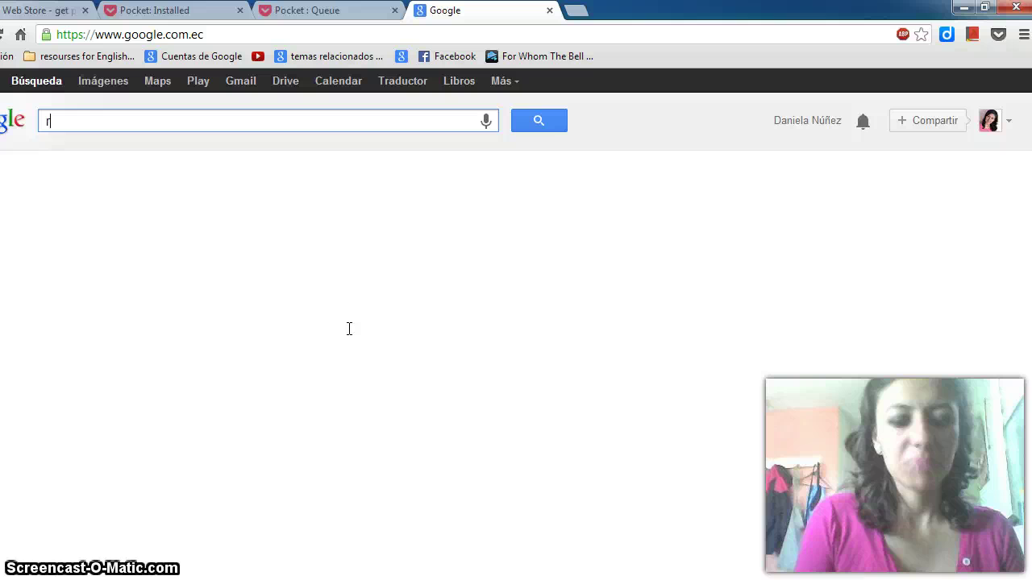
type("ihar")
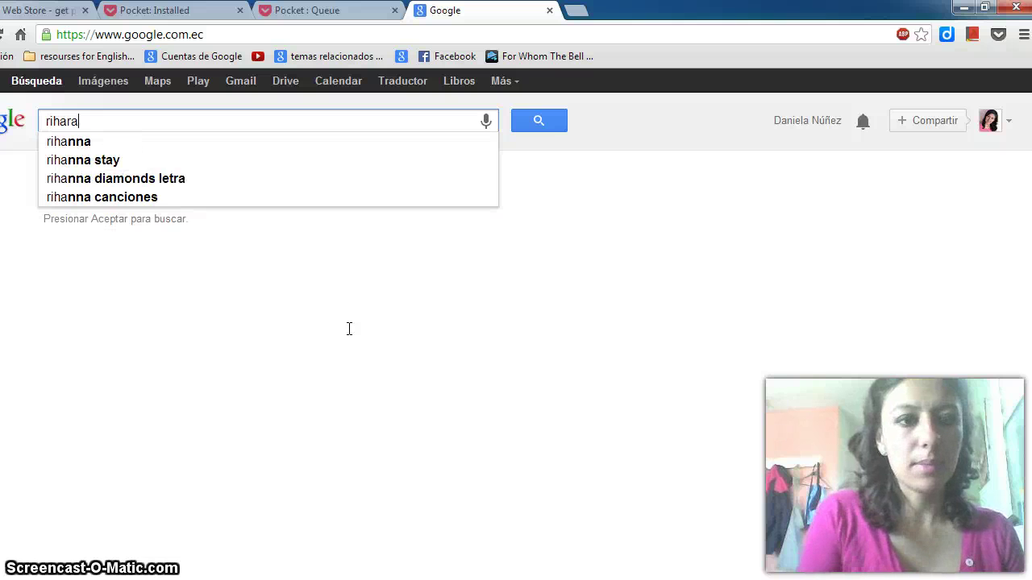
type("a")
key("Return")
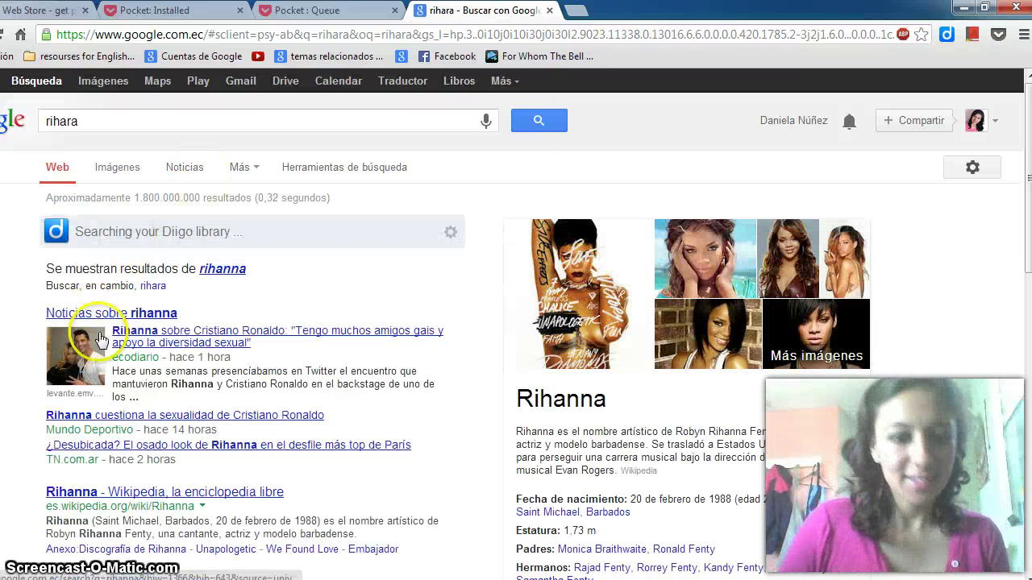
left_click(198, 493)
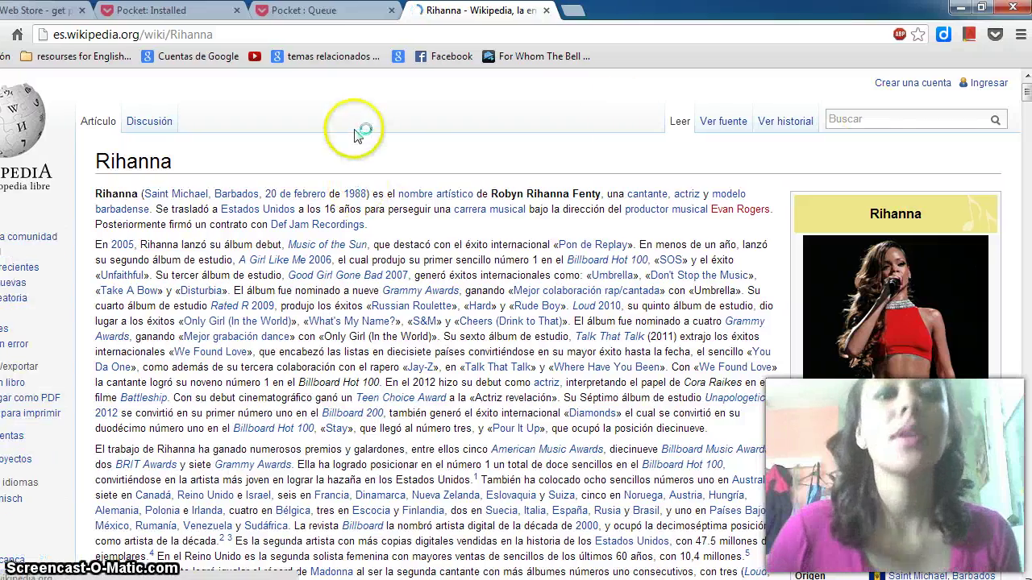
Step: Scroll through the Rihanna Wikipedia article and back to the top while saving it to Pocket
scroll(395, 242, "down", 4)
scroll(411, 254, "down", 1)
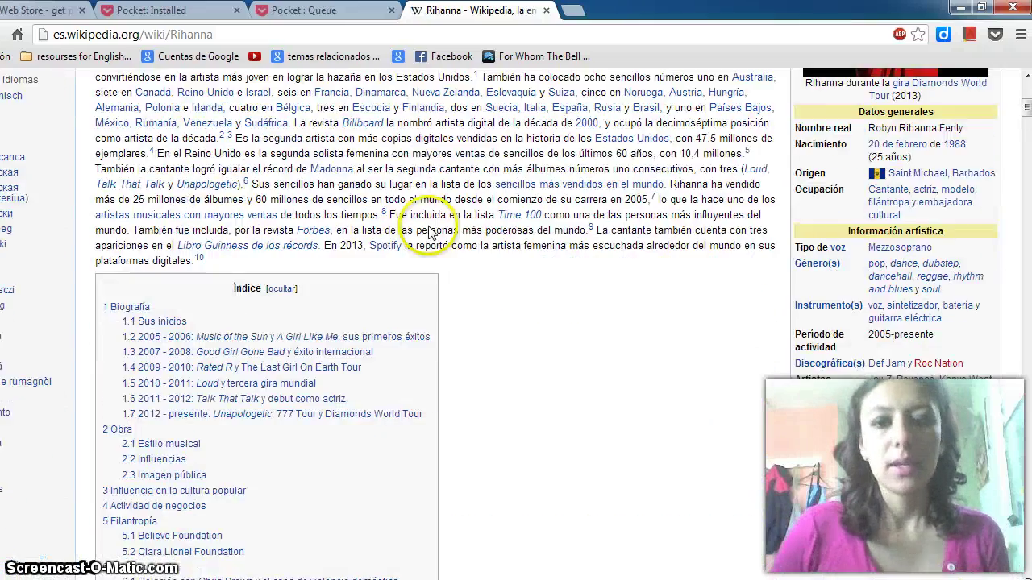
scroll(419, 226, "up", 5)
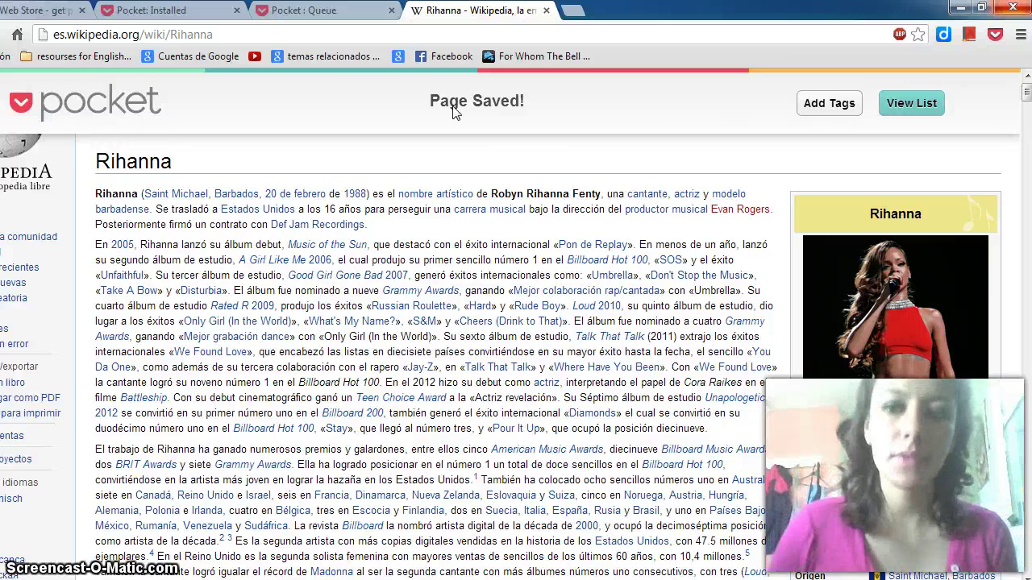
scroll(524, 166, "down", 1)
scroll(511, 154, "down", 5)
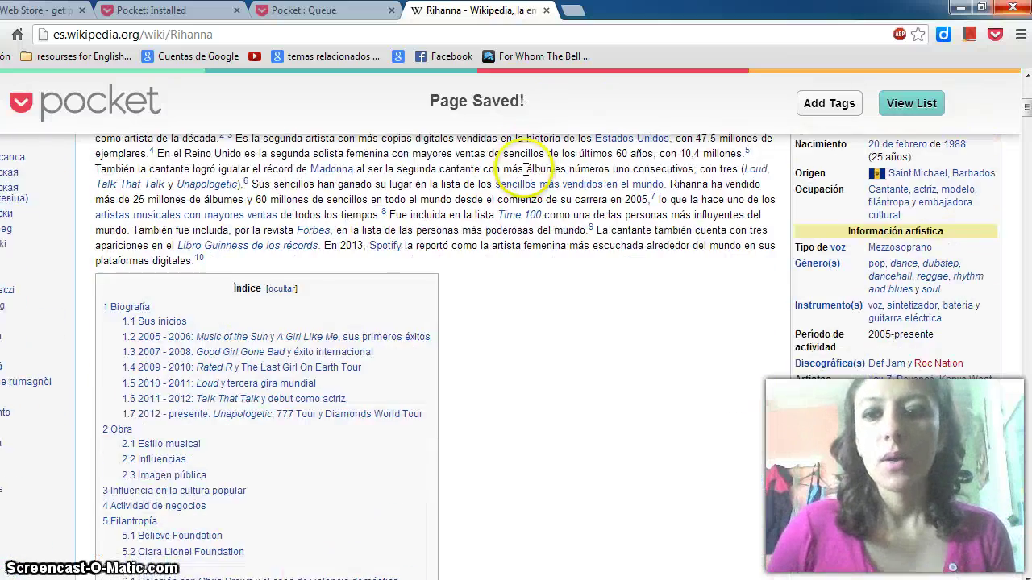
scroll(524, 161, "up", 5)
scroll(529, 167, "up", 1)
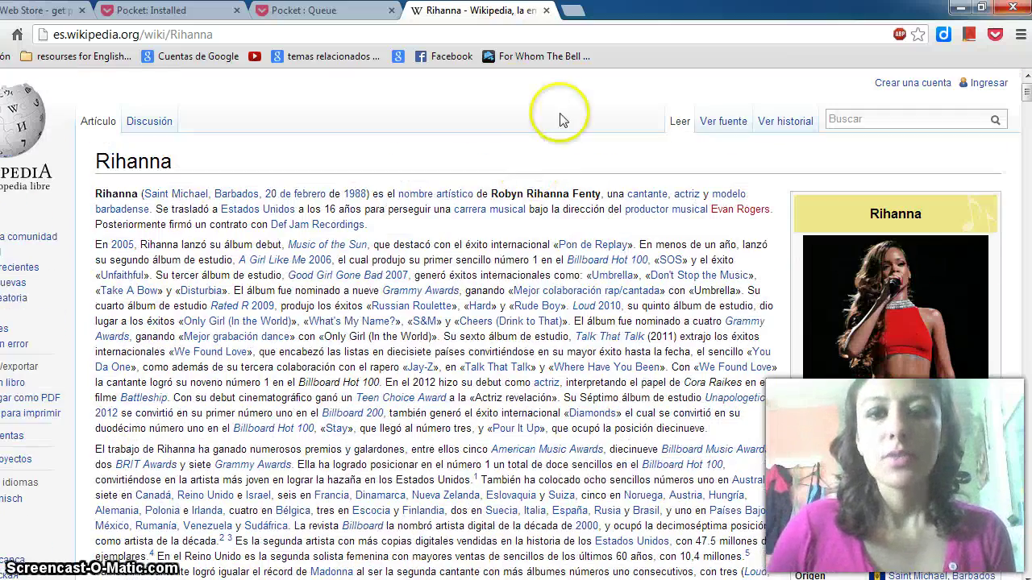
Step: On YouTube, search 'rihanna shut up and drive' and open the RihannaVEVO video
left_click(574, 22)
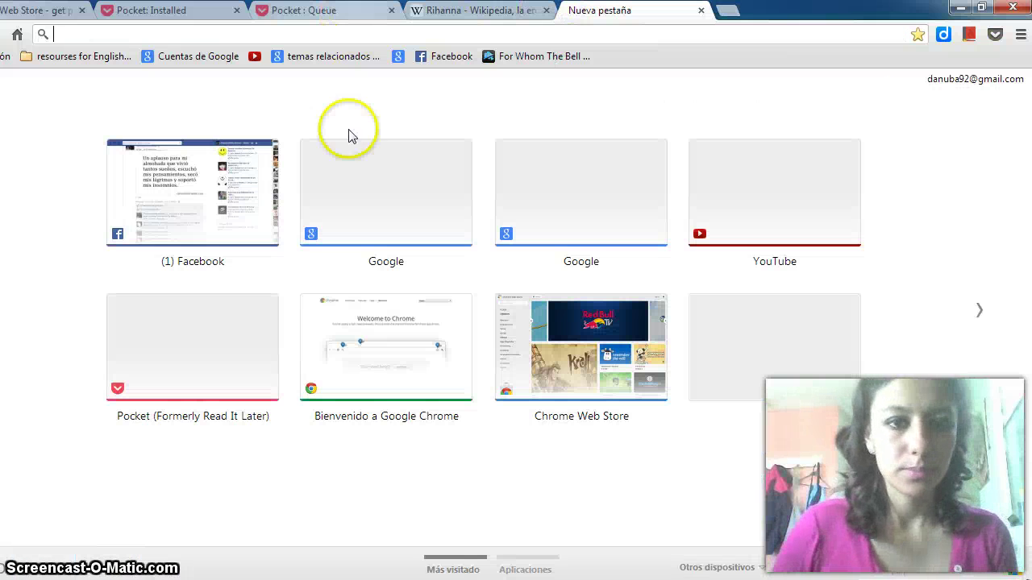
left_click(254, 57)
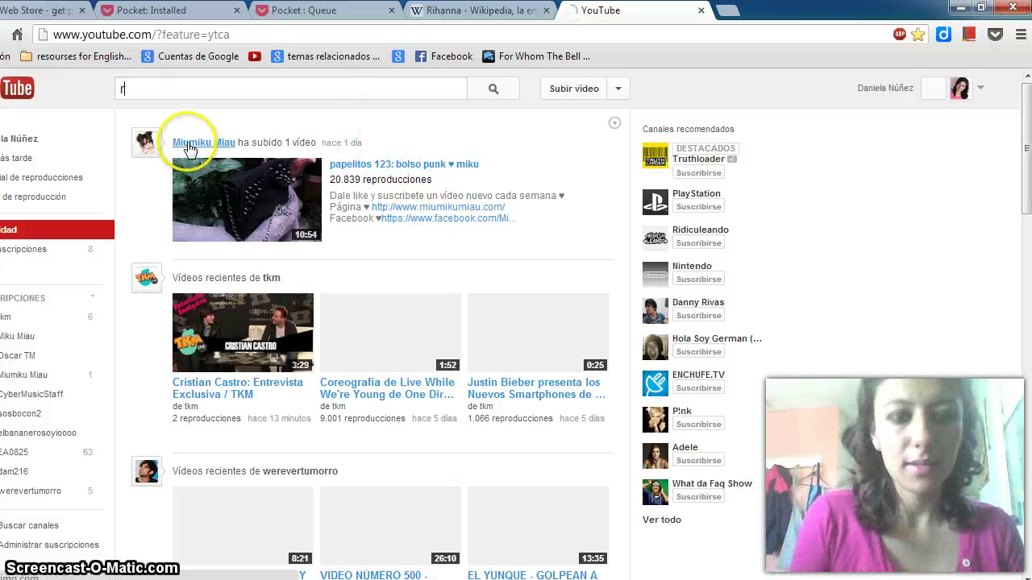
type("rihr")
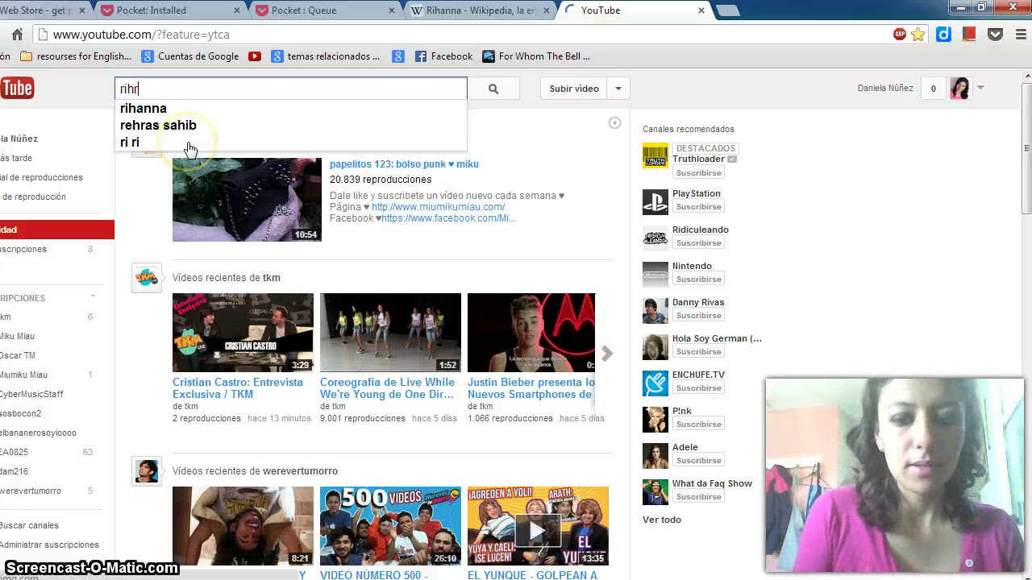
type("¿a")
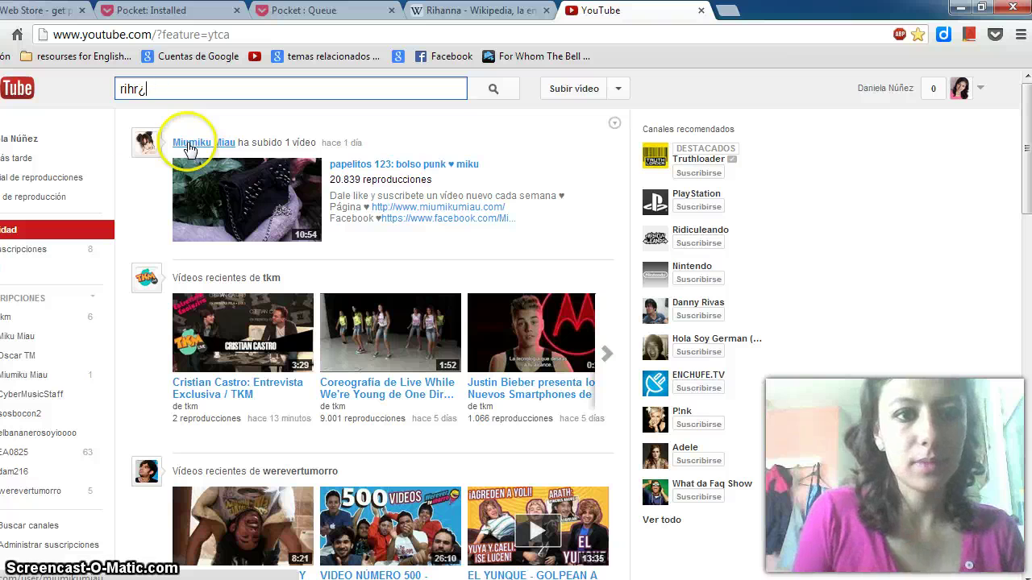
key("BackSpace")
key("BackSpace")
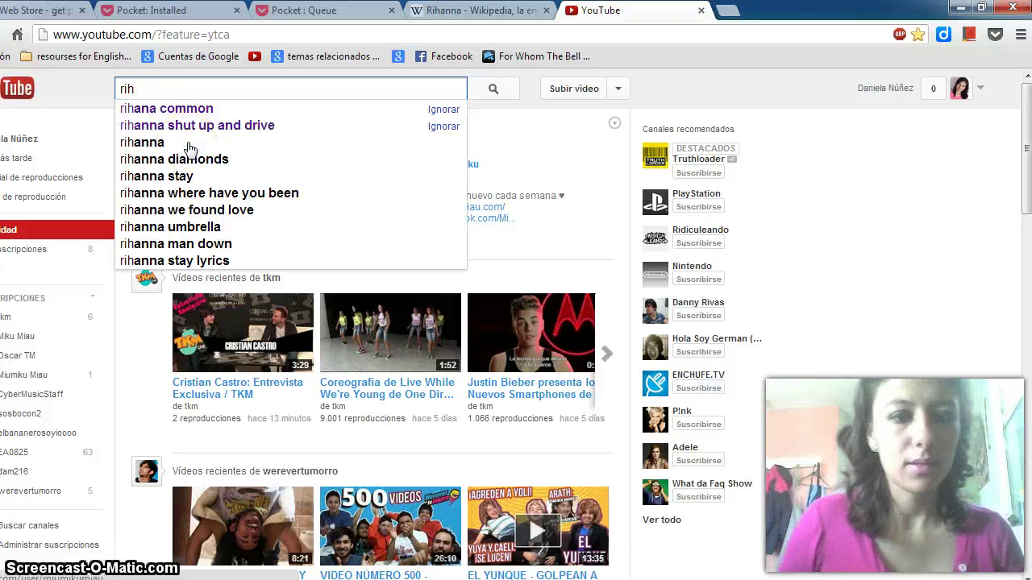
left_click(185, 125)
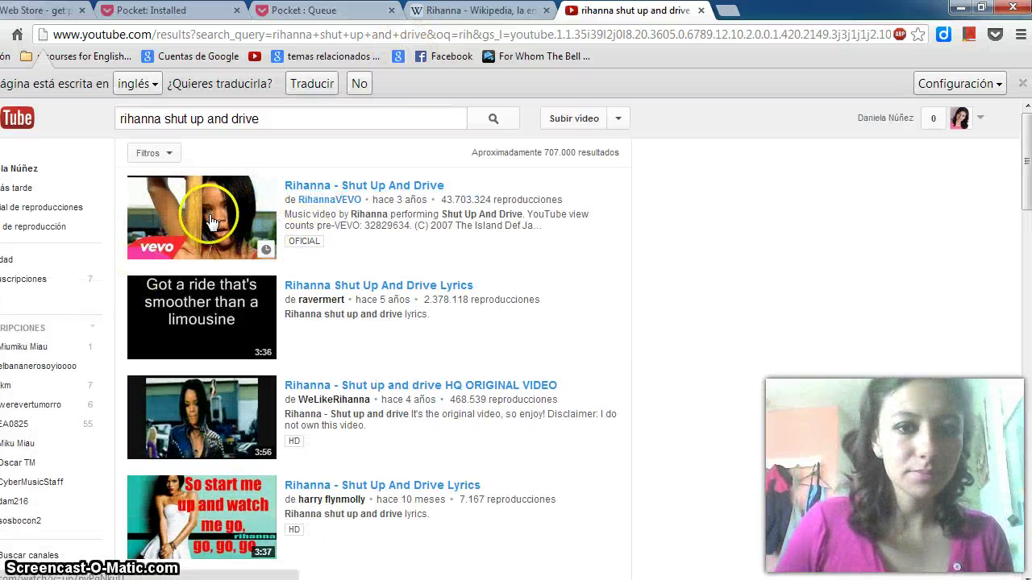
left_click(379, 187)
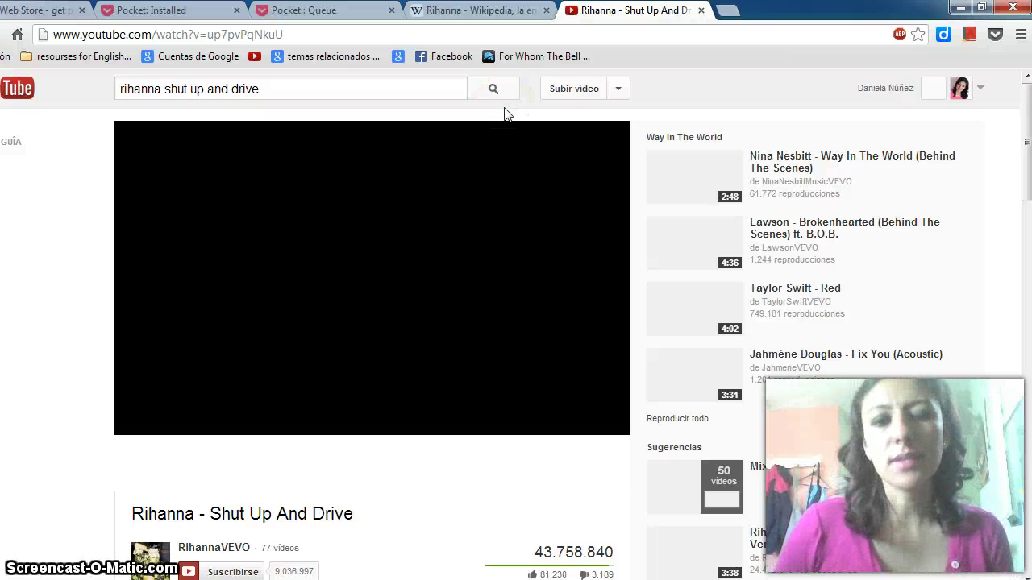
Step: Save the 'Rihanna - Shut Up And Drive' YouTube video to Pocket and pause it
left_click(994, 36)
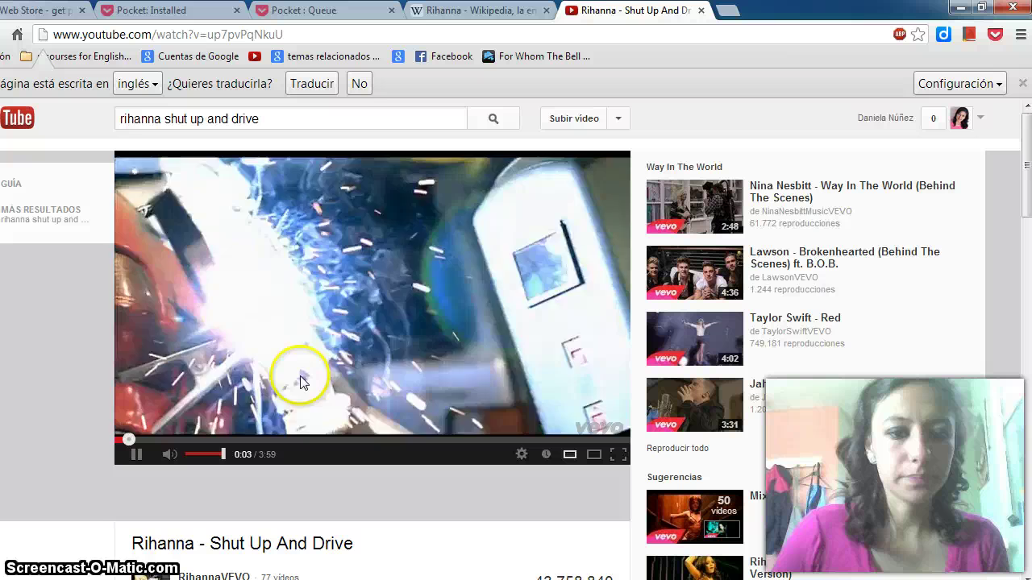
left_click(496, 302)
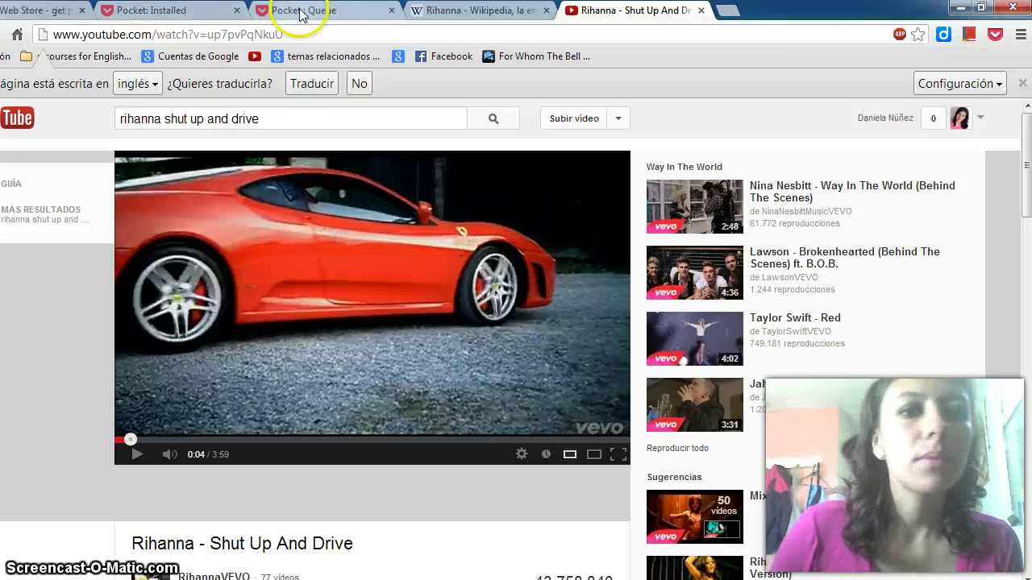
Step: Switch to the Pocket queue tab, browse the saved items, and open the sections menu
key("ctrl+2")
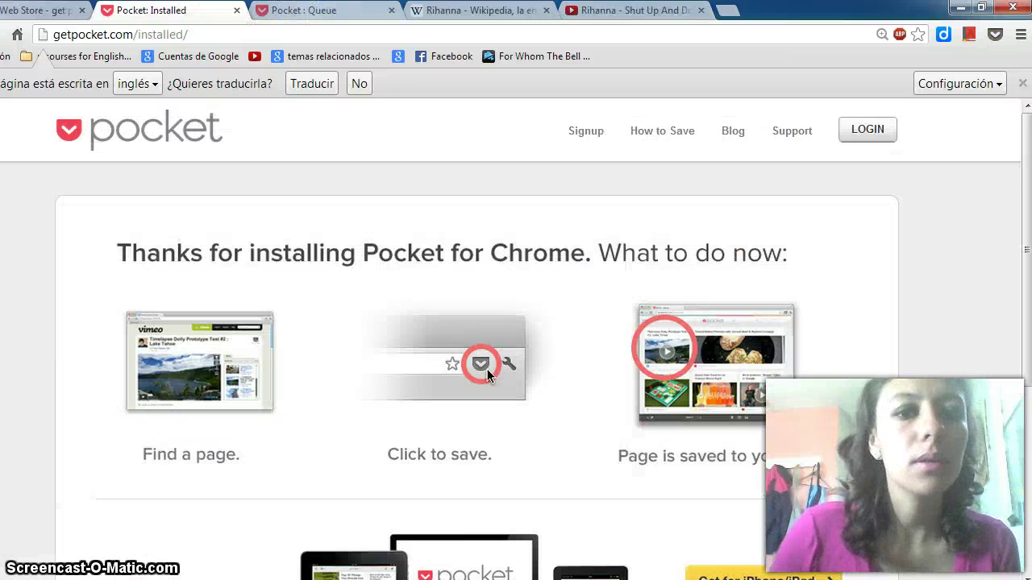
key("ctrl+3")
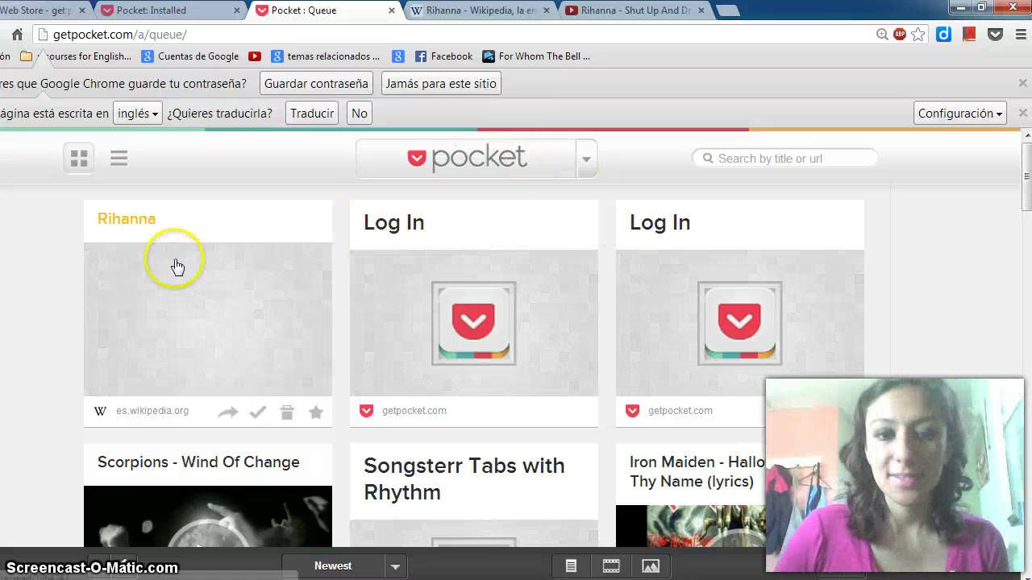
scroll(178, 262, "down", 3)
scroll(233, 282, "up", 3)
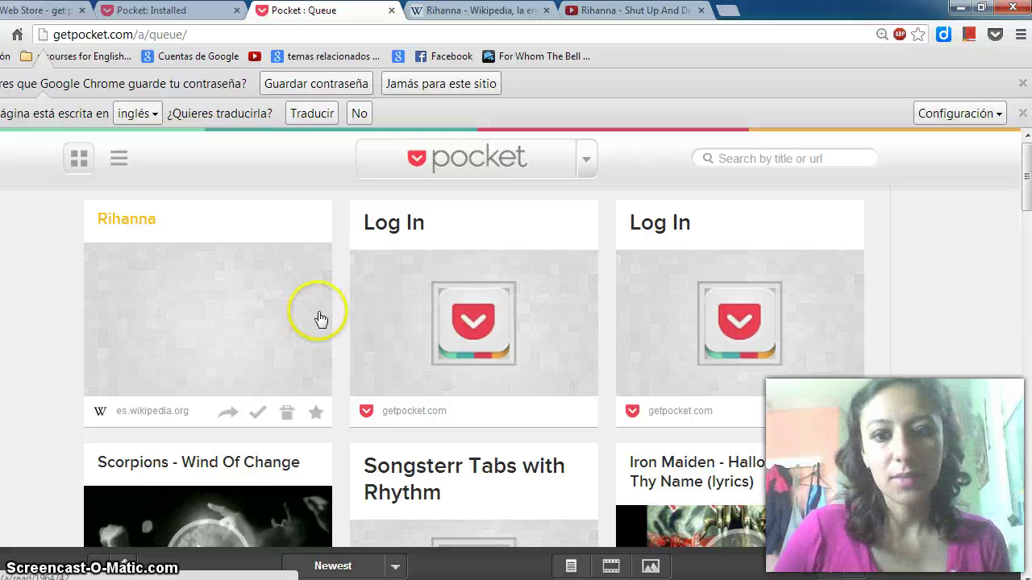
scroll(395, 307, "down", 3)
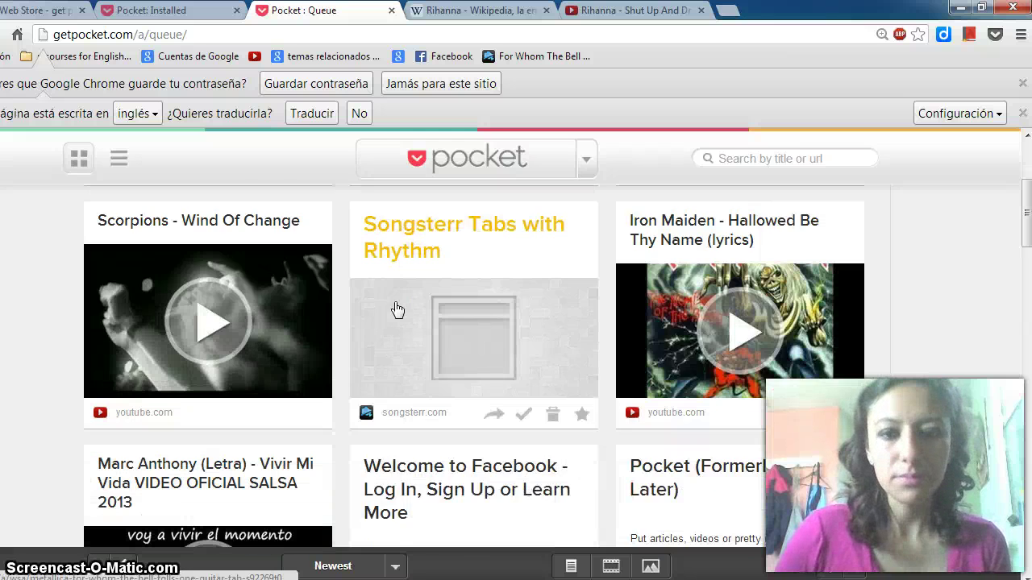
scroll(396, 308, "down", 1)
scroll(395, 306, "up", 2)
scroll(396, 306, "up", 2)
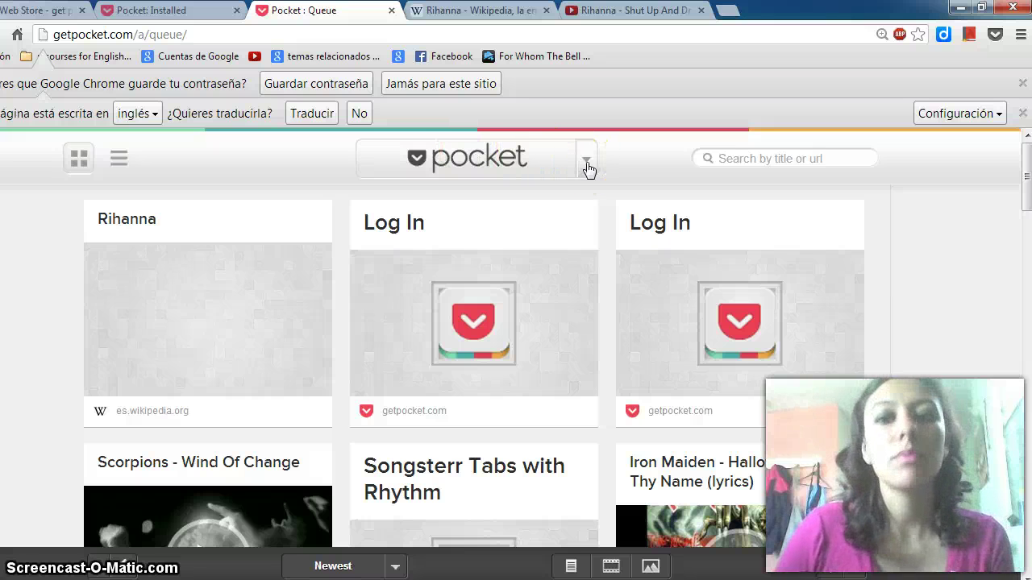
left_click(586, 165)
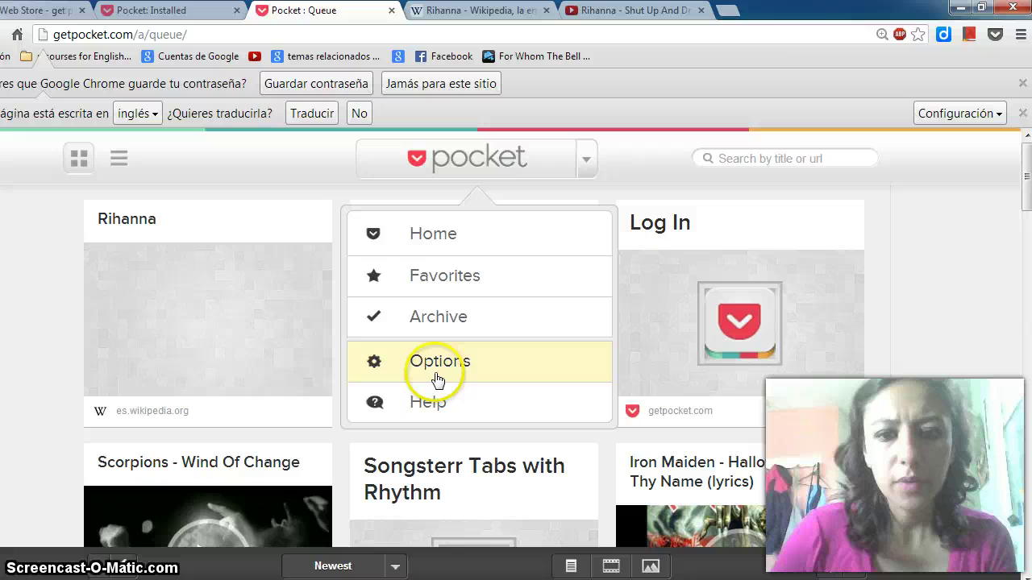
Step: Open Pocket's Favorites view, returning to it after an accidental sign-in bookmark click
left_click(461, 280)
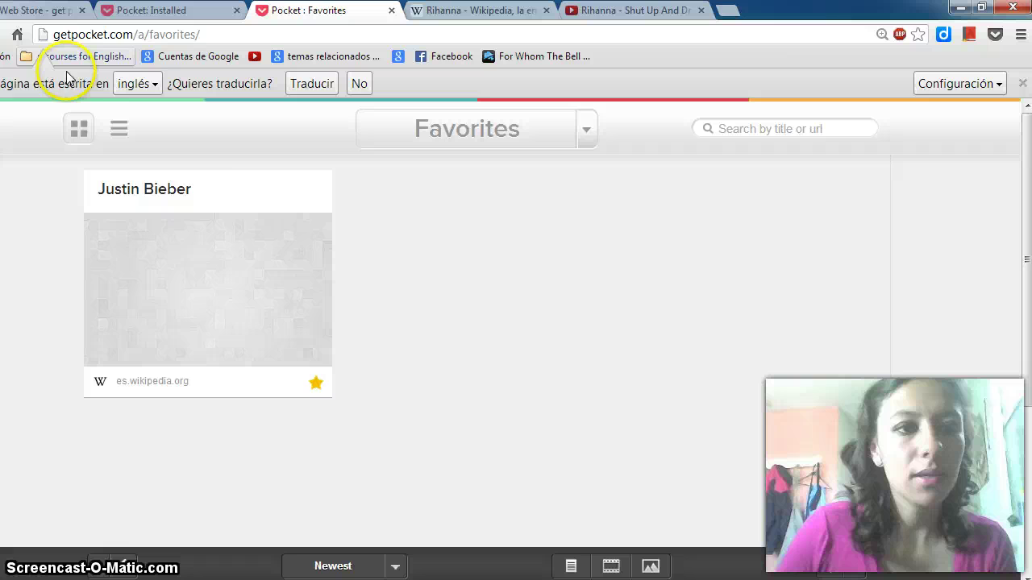
left_click(6, 57)
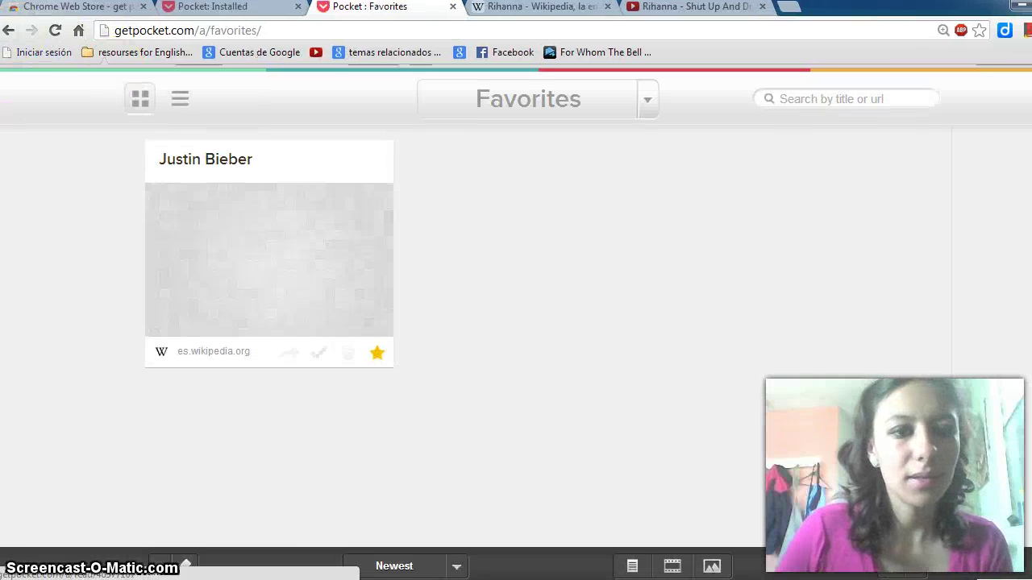
left_click(8, 31)
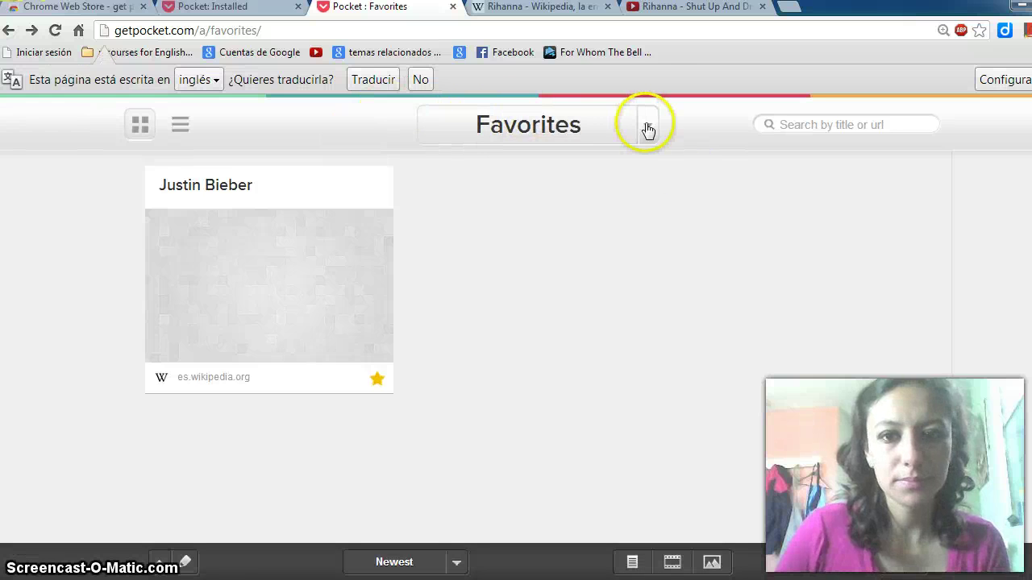
left_click(645, 128)
Step: Return to the Home queue, then look over Pocket's Options page and close it
left_click(547, 198)
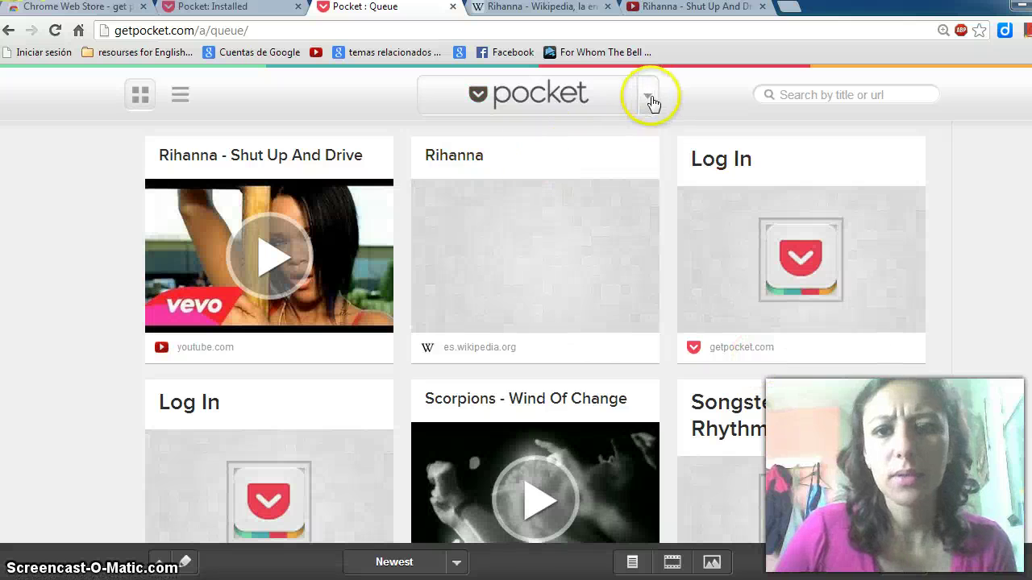
left_click(649, 101)
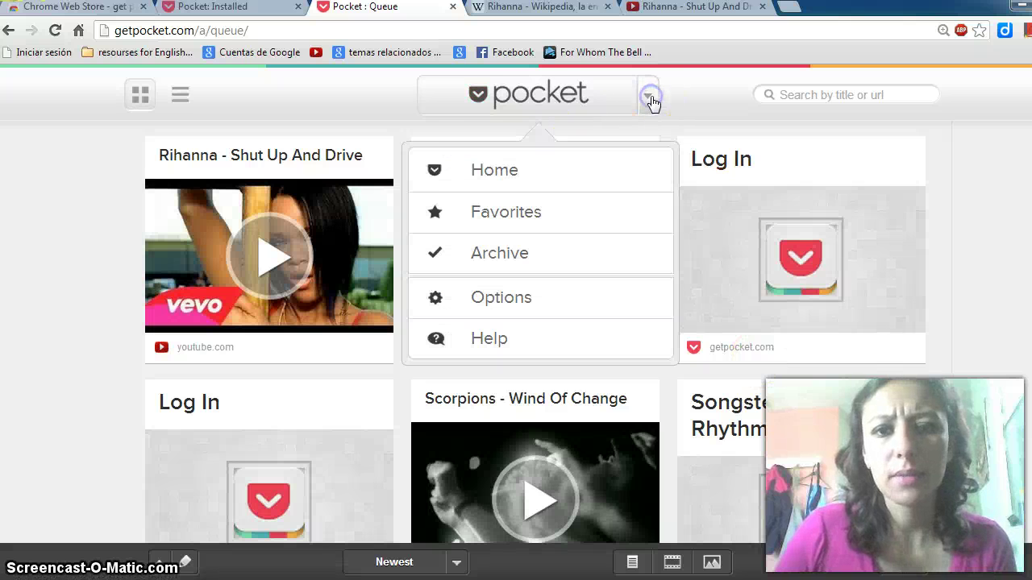
left_click(484, 297)
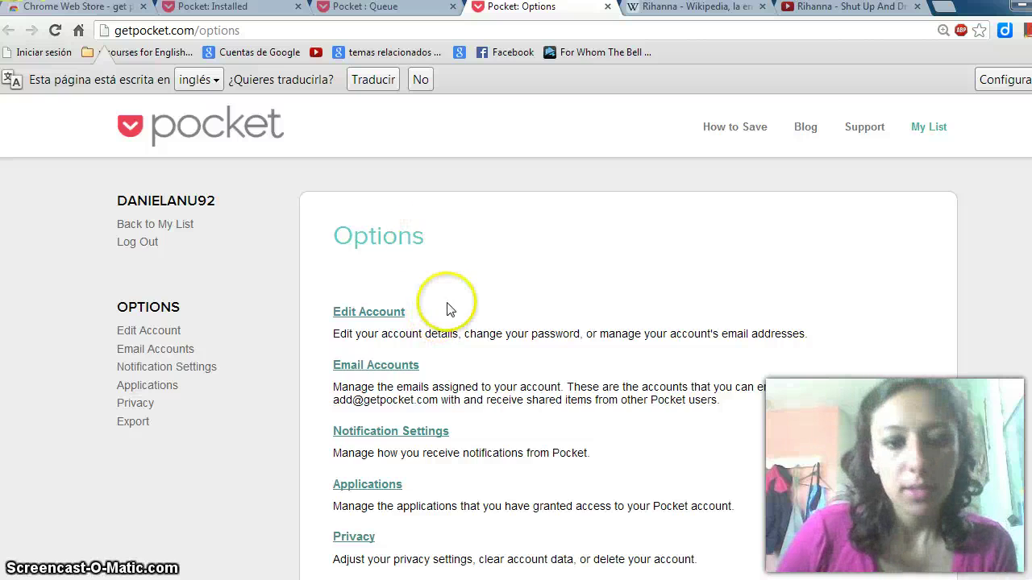
scroll(444, 307, "down", 1)
scroll(494, 361, "down", 2)
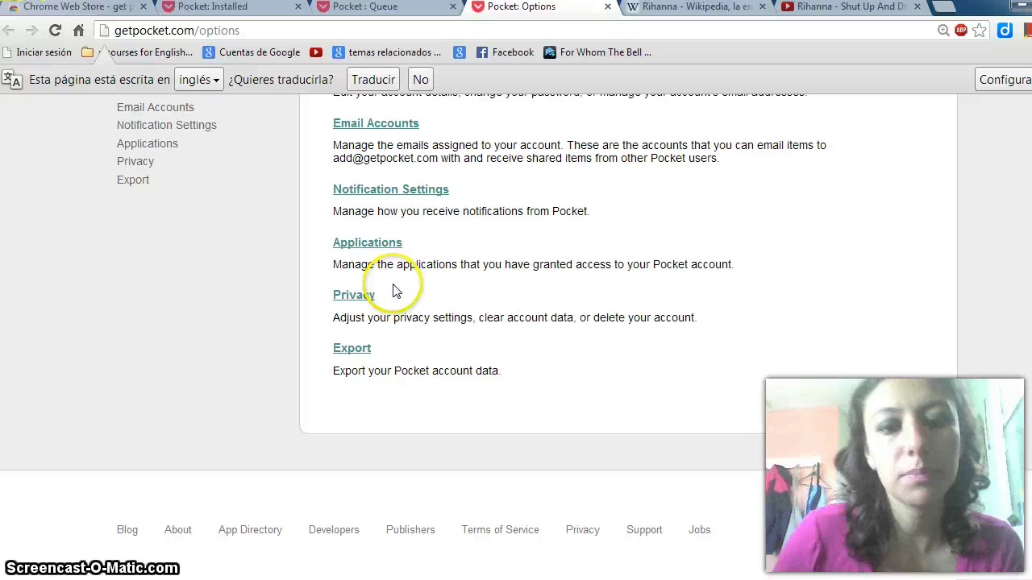
scroll(419, 306, "up", 3)
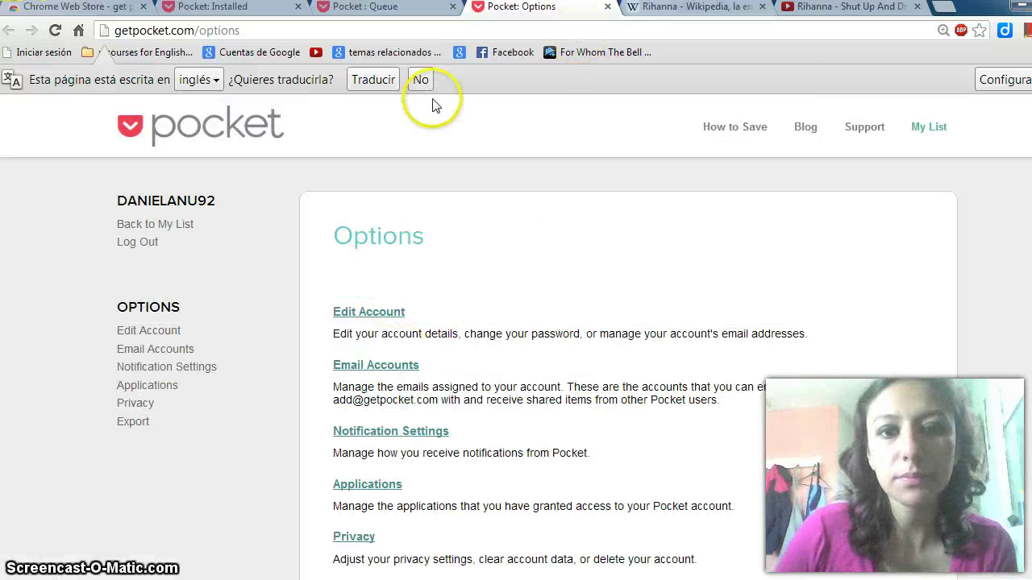
left_click(605, 7)
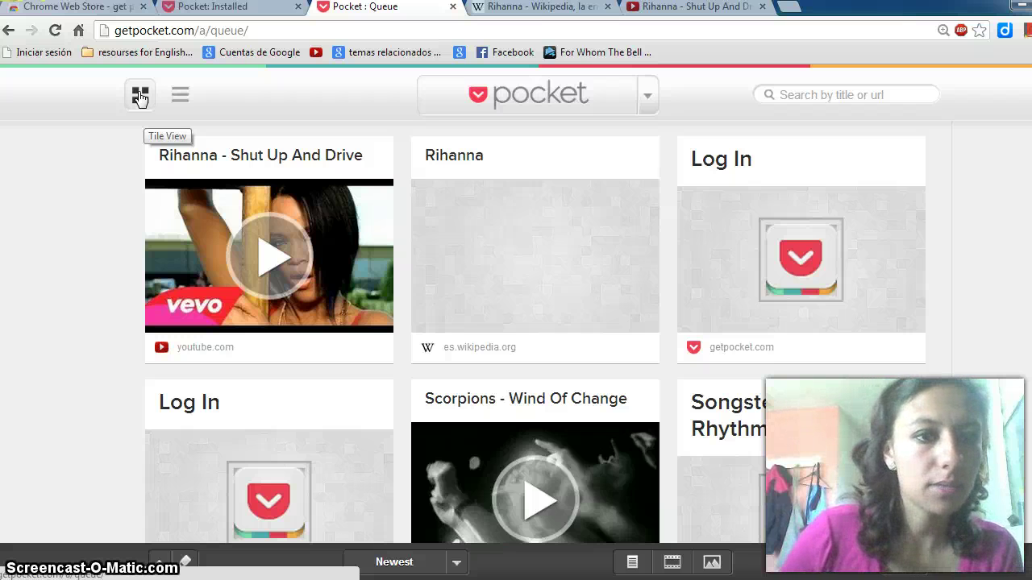
Step: Switch the queue from Tile View to List View and scroll through the list
left_click(140, 95)
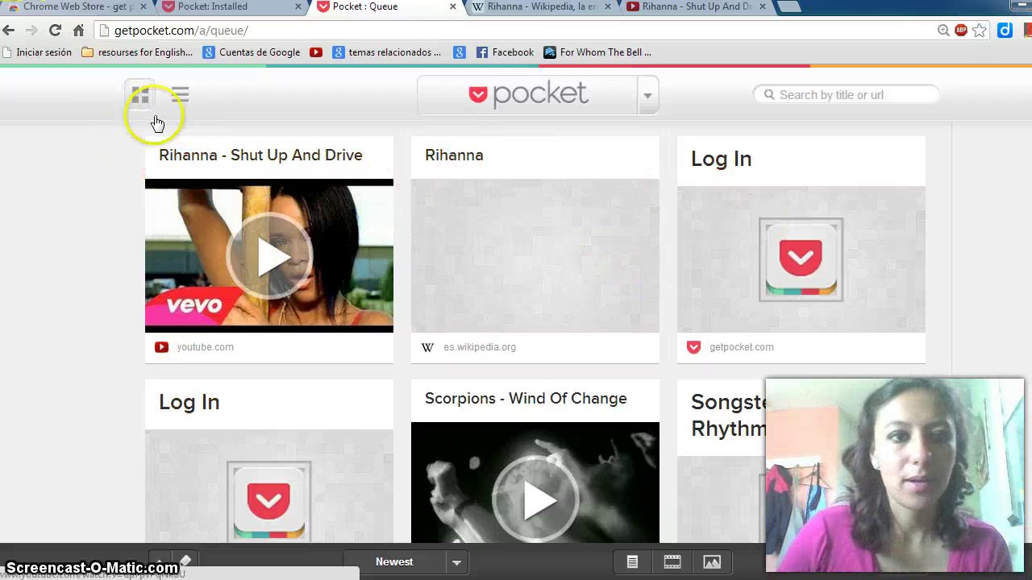
left_click(180, 95)
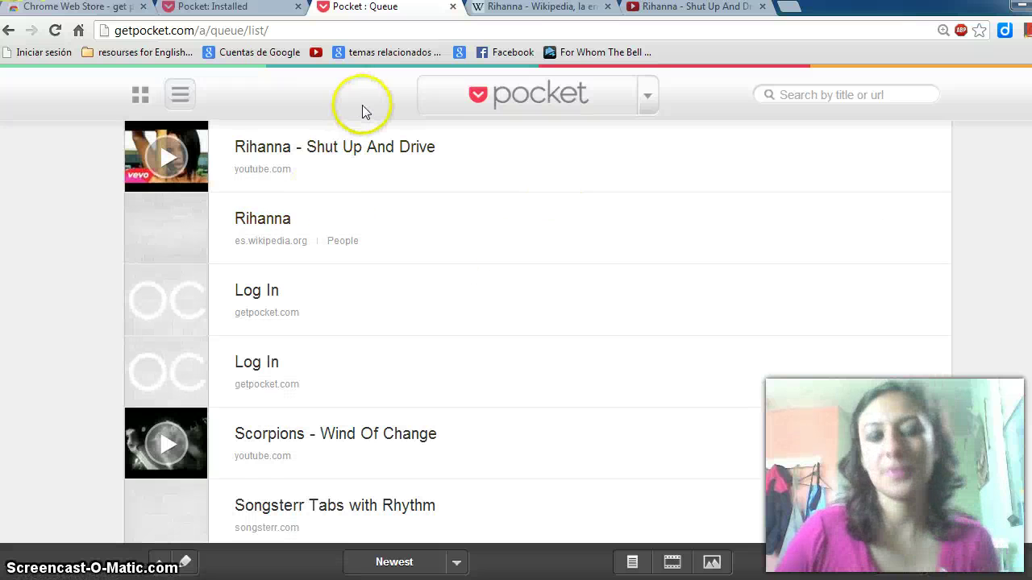
mouse_move(467, 220)
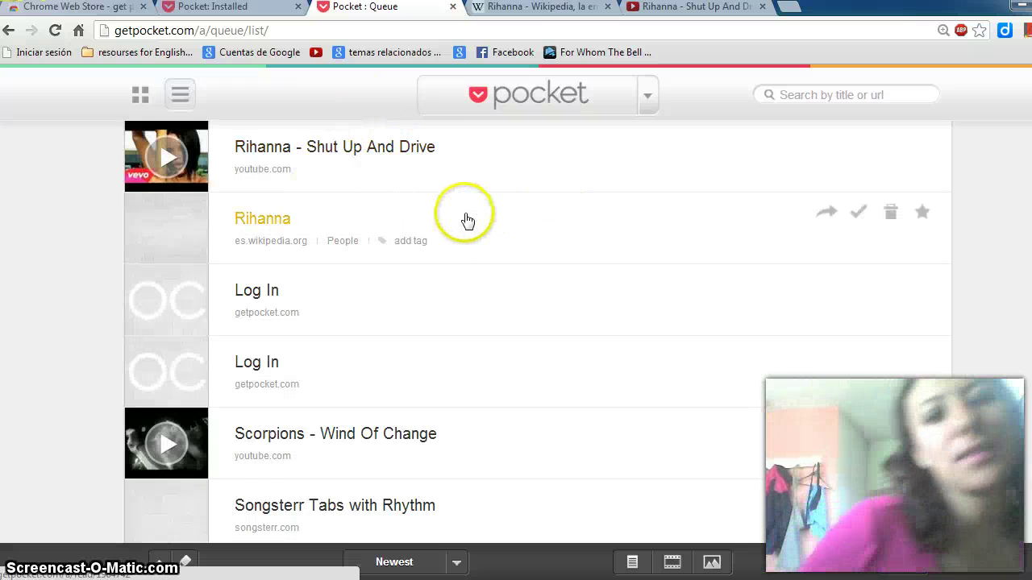
scroll(468, 221, "down", 1)
scroll(362, 142, "down", 2)
scroll(424, 272, "down", 1)
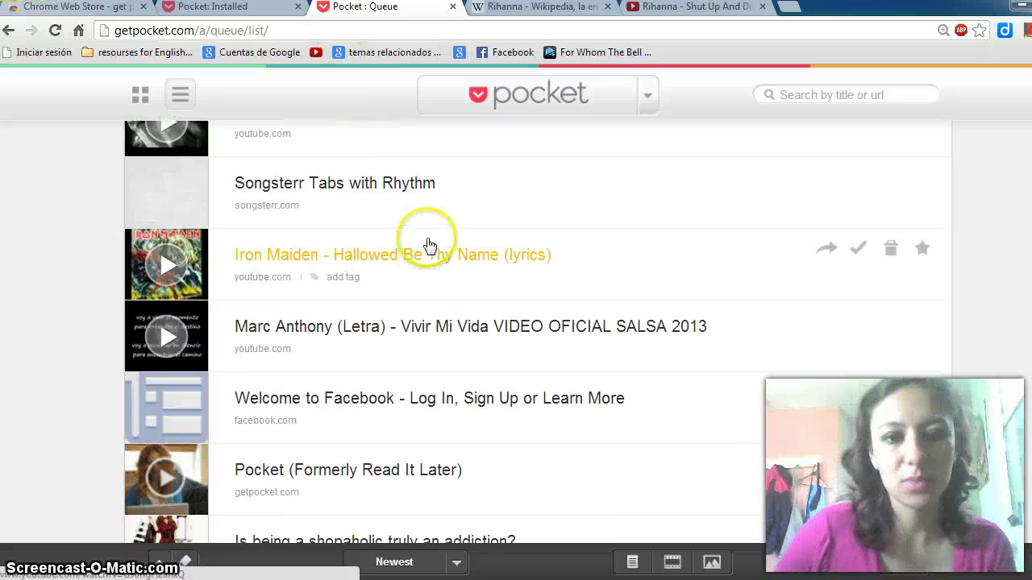
scroll(427, 248, "down", 2)
scroll(424, 254, "up", 4)
scroll(411, 234, "up", 2)
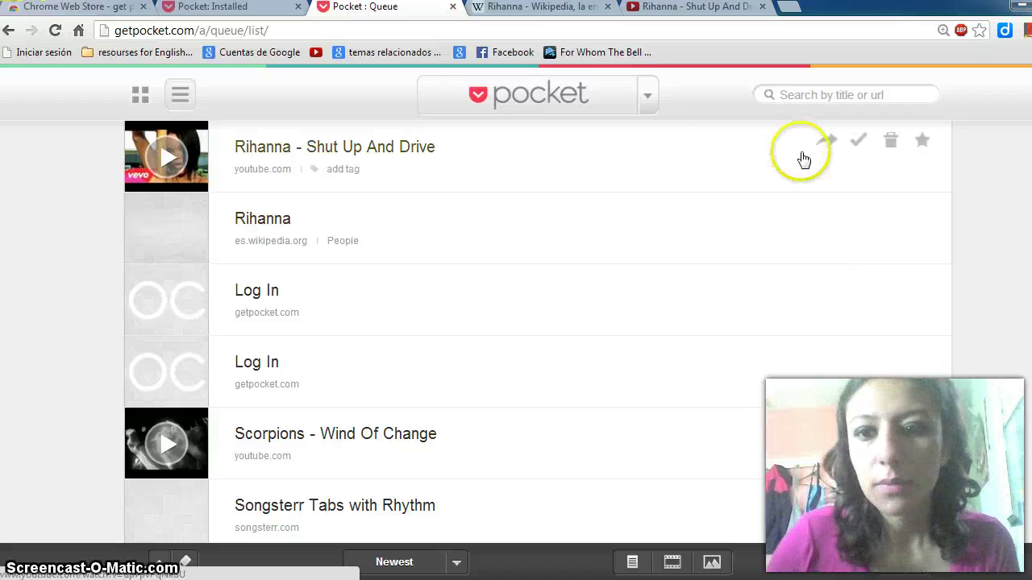
mouse_move(516, 157)
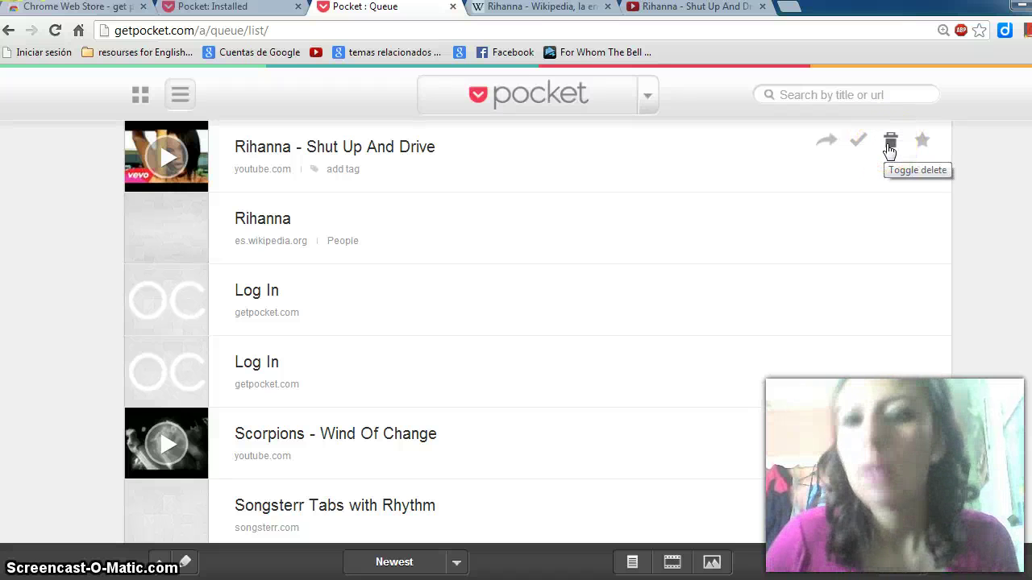
Step: Star the 'Rihanna - Shut Up And Drive' video, check its Share options, and mark it read
left_click(921, 144)
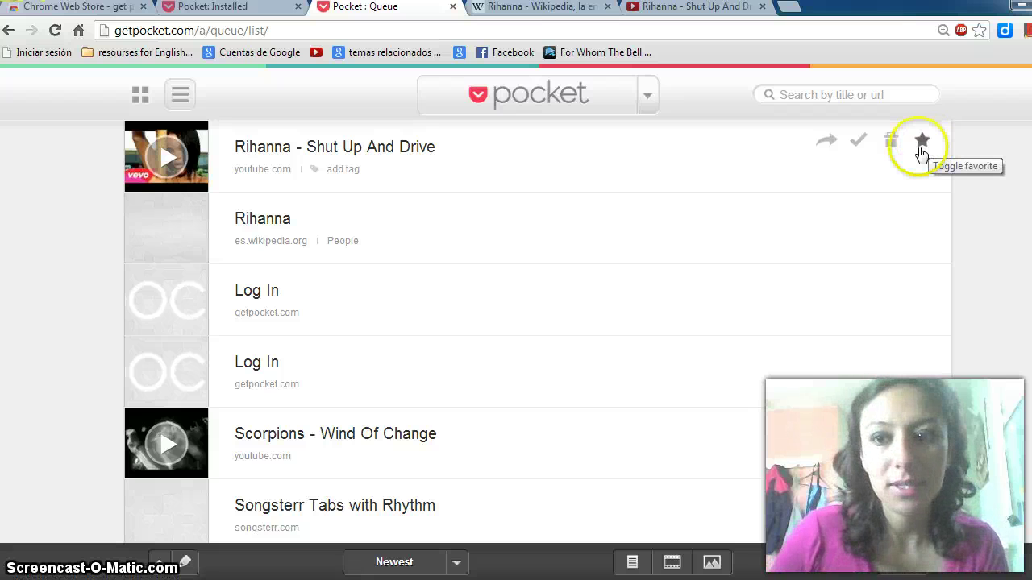
left_click(922, 144)
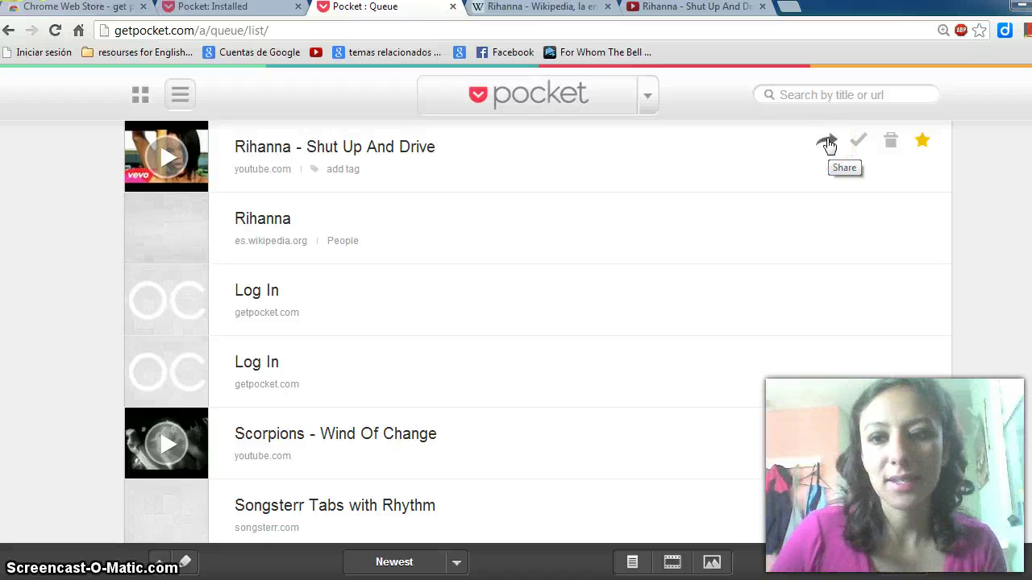
left_click(827, 142)
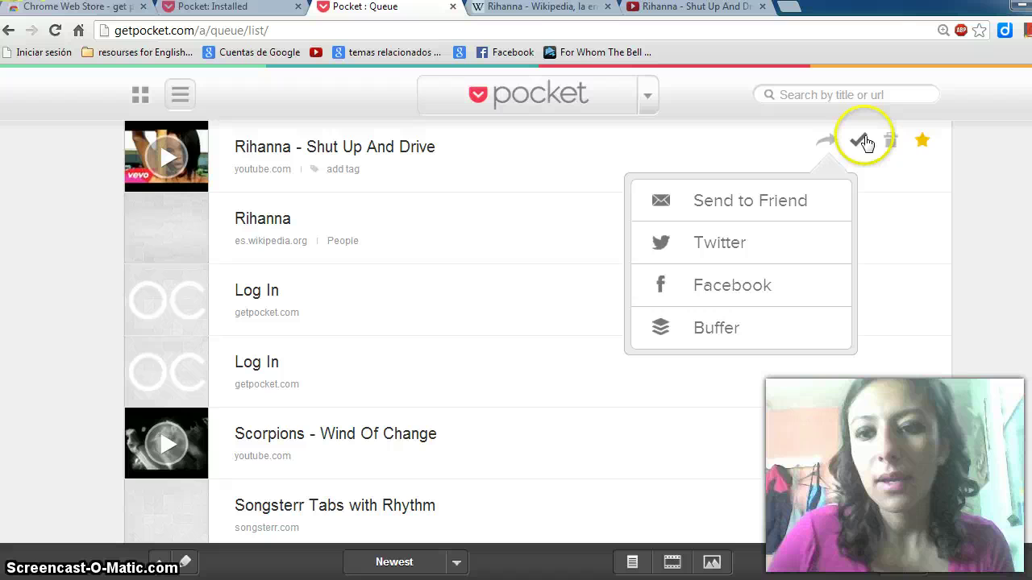
mouse_move(858, 141)
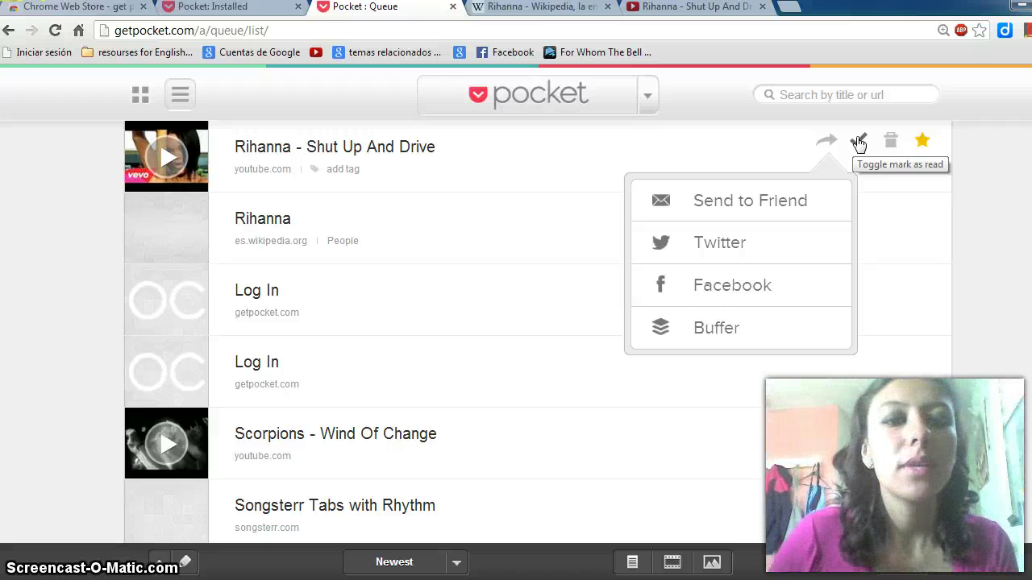
left_click(845, 139)
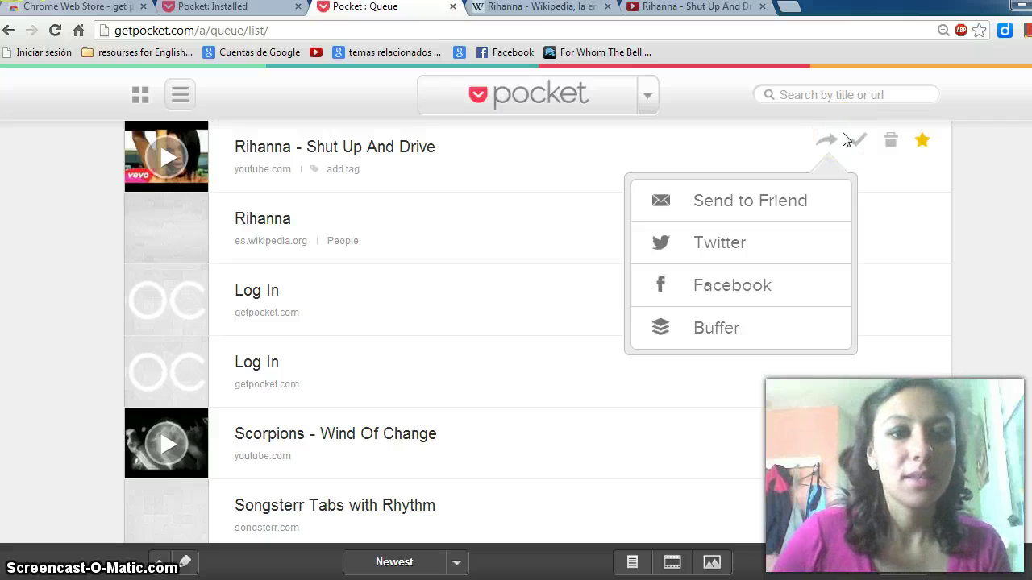
left_click(857, 142)
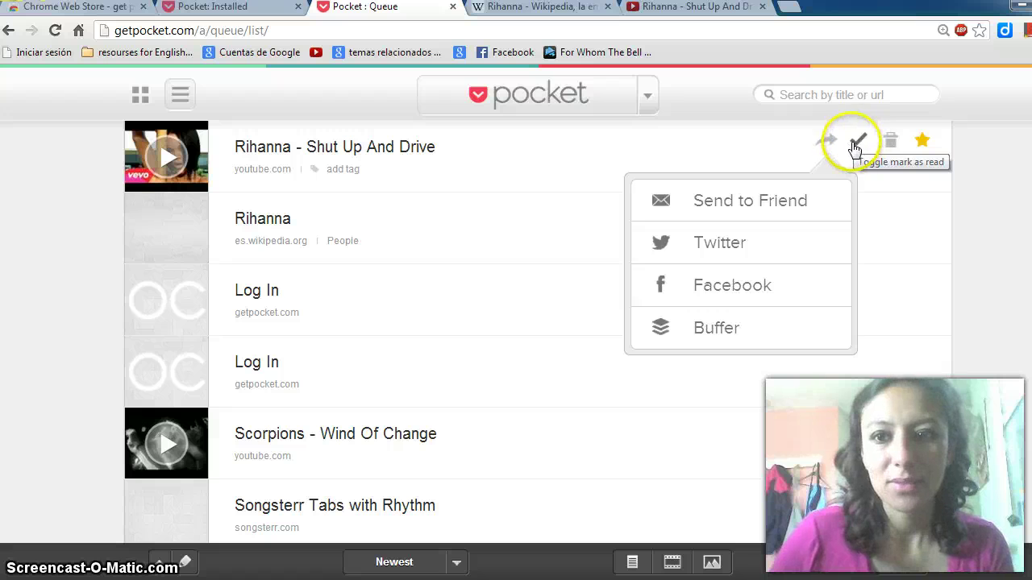
left_click(855, 144)
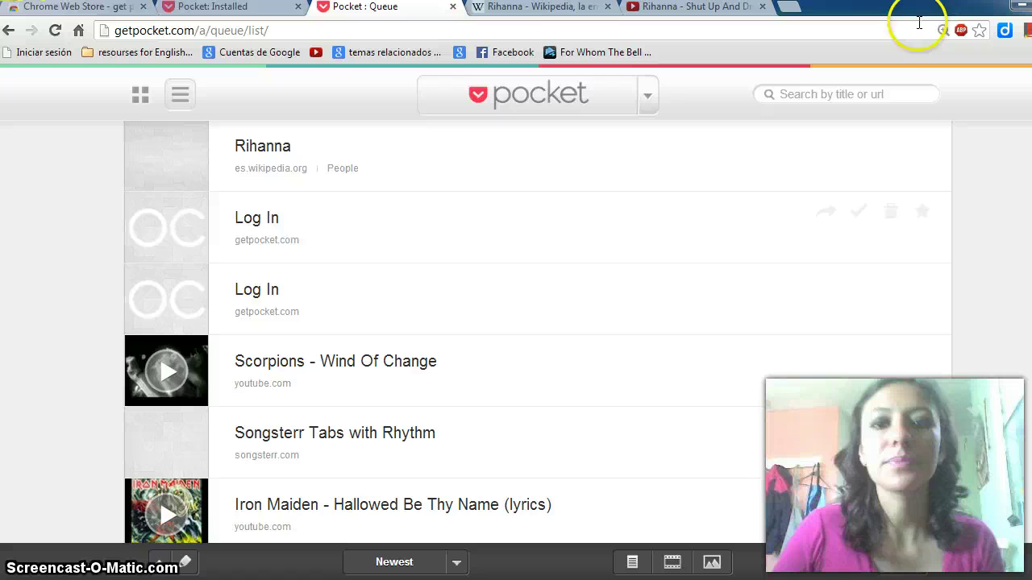
scroll(447, 225, "down", 10)
scroll(523, 230, "down", 5)
scroll(484, 218, "up", 14)
mouse_move(527, 211)
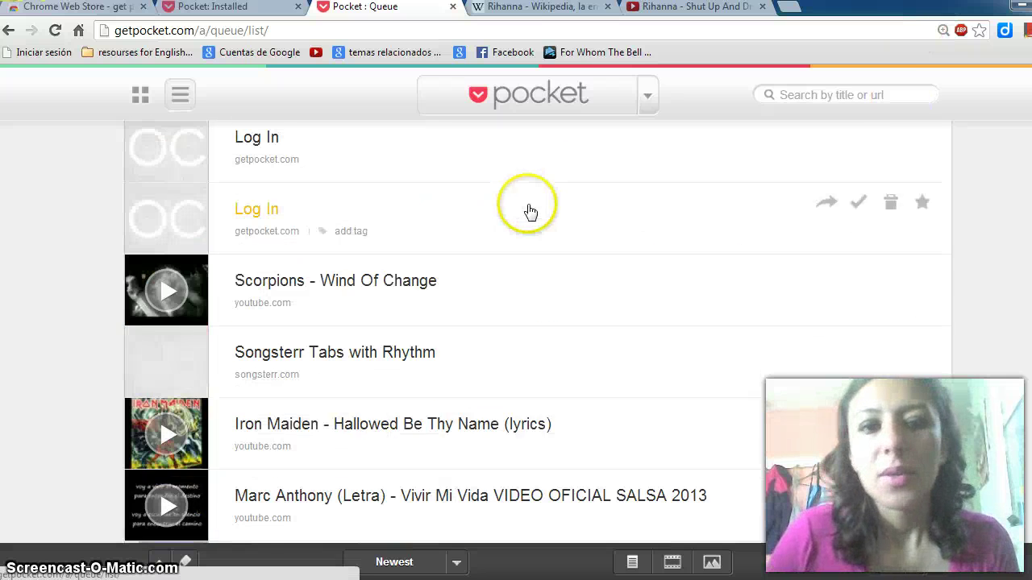
scroll(527, 212, "up", 1)
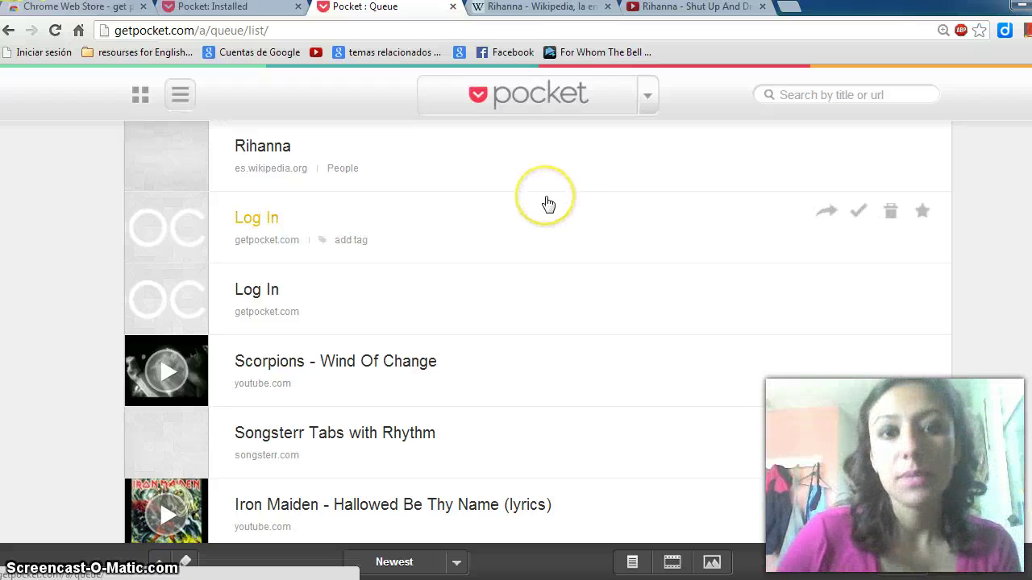
scroll(559, 256, "down", 3)
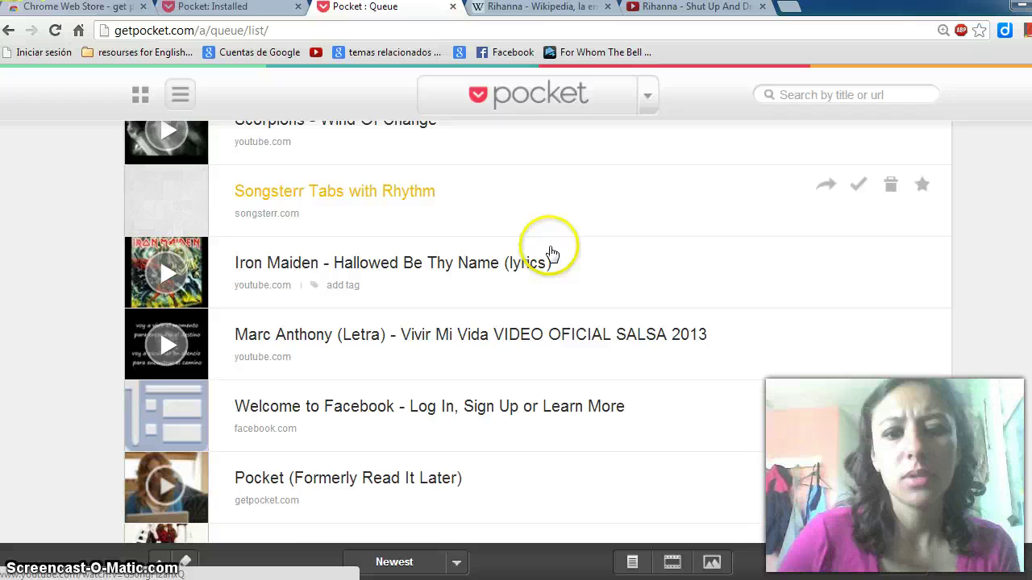
scroll(548, 242, "down", 1)
scroll(548, 237, "down", 2)
scroll(548, 246, "down", 2)
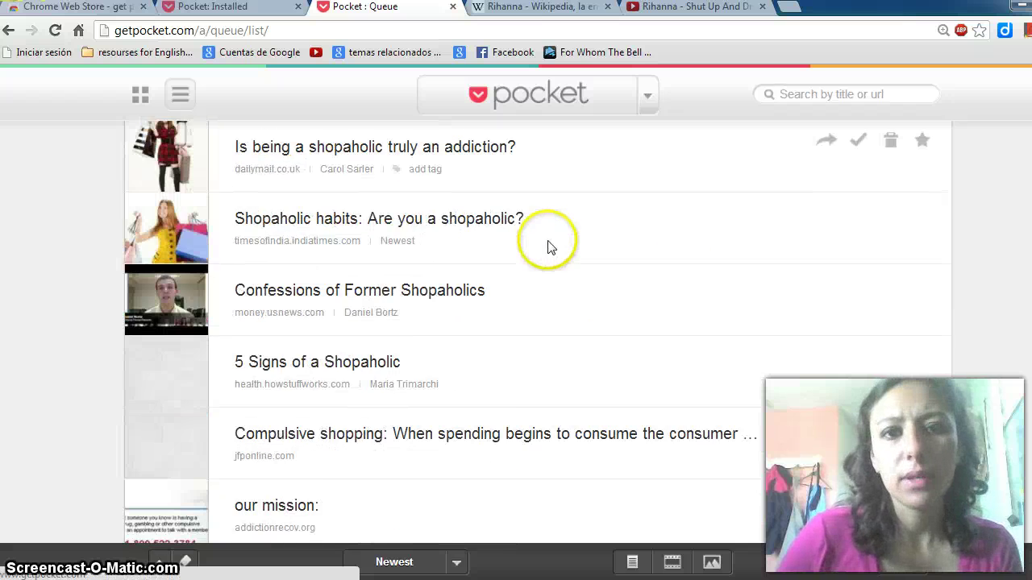
scroll(548, 246, "down", 2)
scroll(548, 246, "up", 6)
scroll(548, 245, "up", 4)
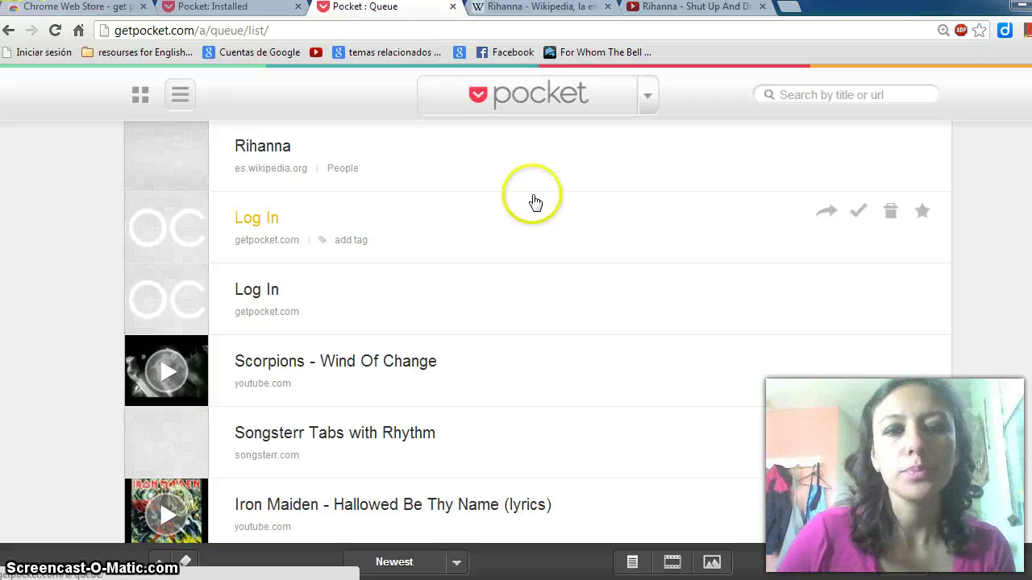
scroll(532, 206, "down", 1)
scroll(531, 210, "down", 3)
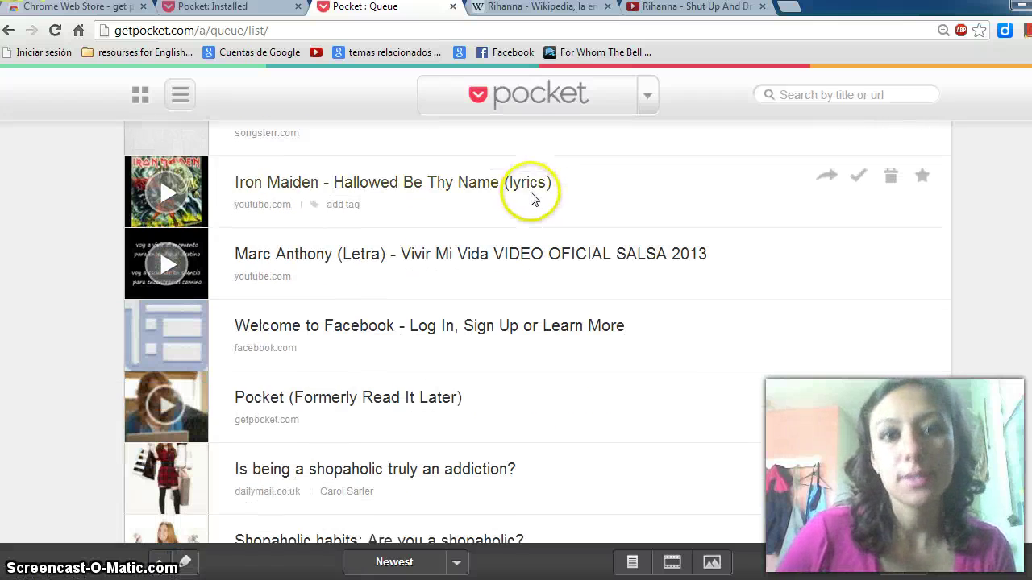
scroll(531, 208, "down", 4)
scroll(531, 207, "down", 1)
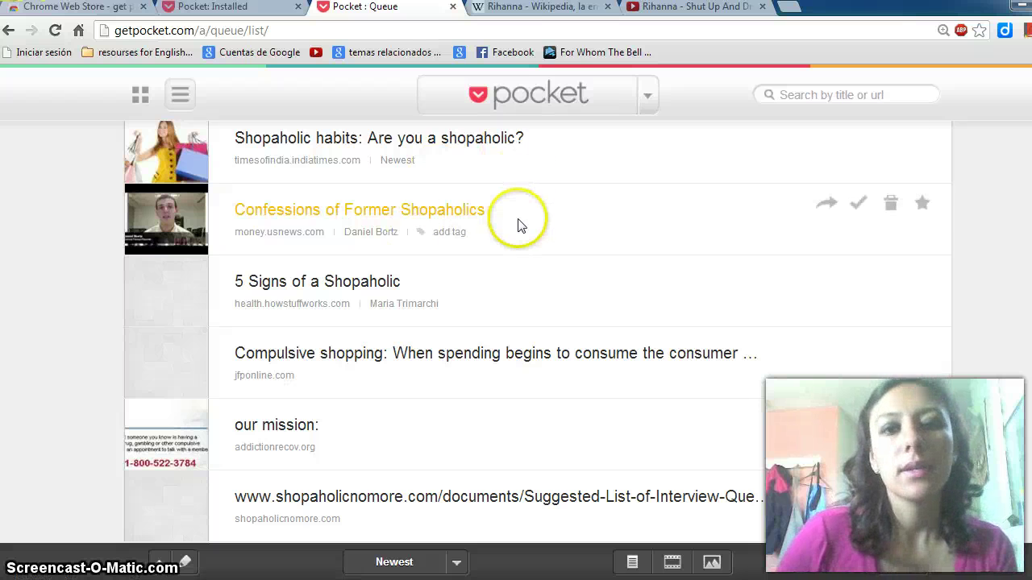
scroll(518, 223, "down", 4)
scroll(520, 225, "up", 7)
scroll(484, 210, "up", 5)
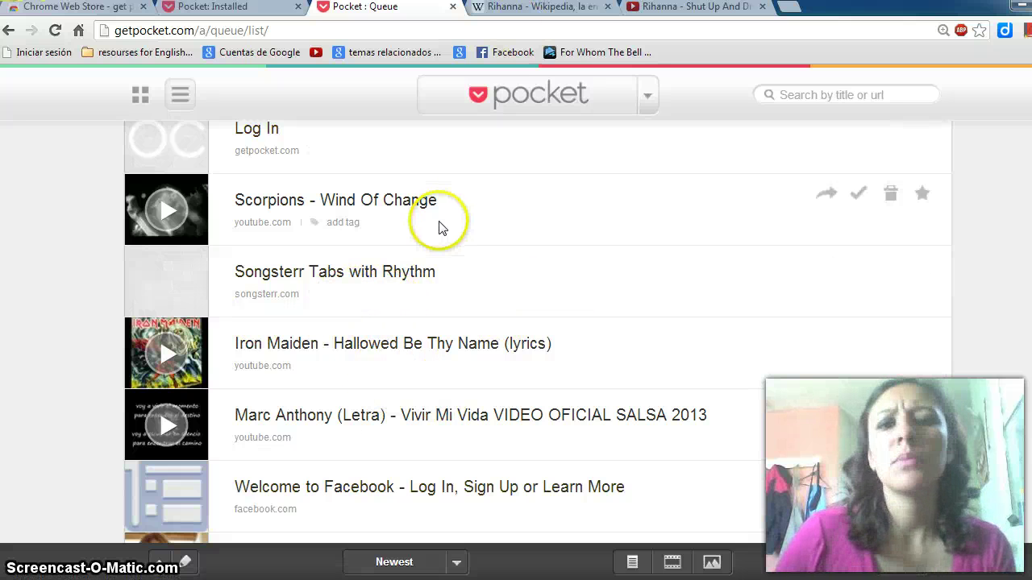
scroll(509, 258, "down", 10)
scroll(511, 284, "up", 2)
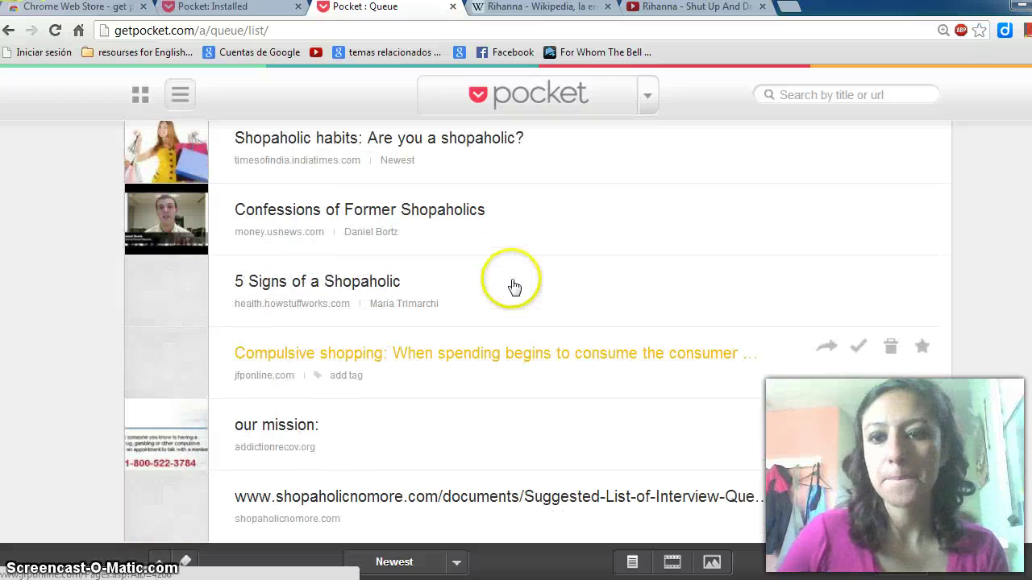
scroll(525, 260, "up", 8)
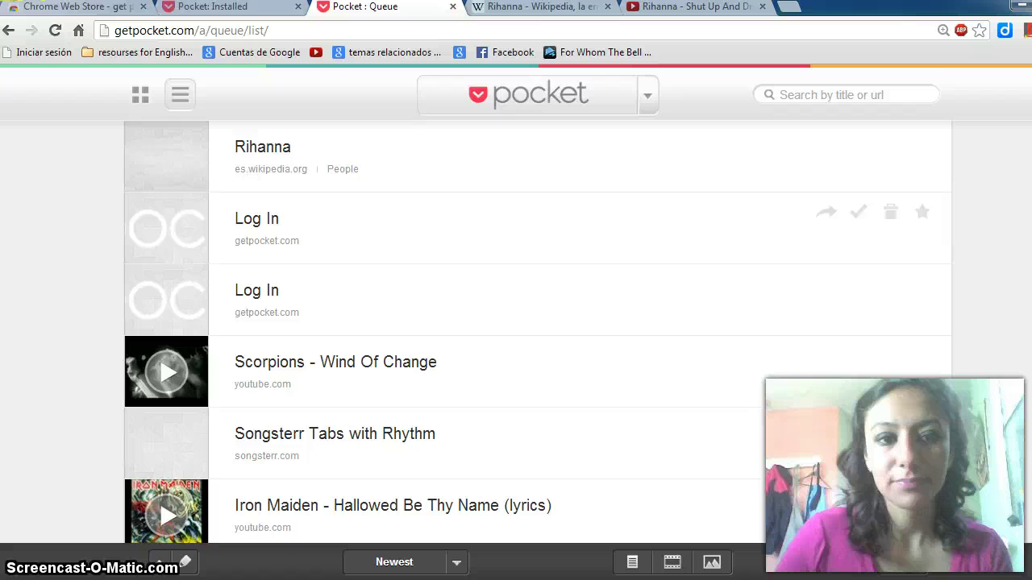
scroll(483, 145, "down", 5)
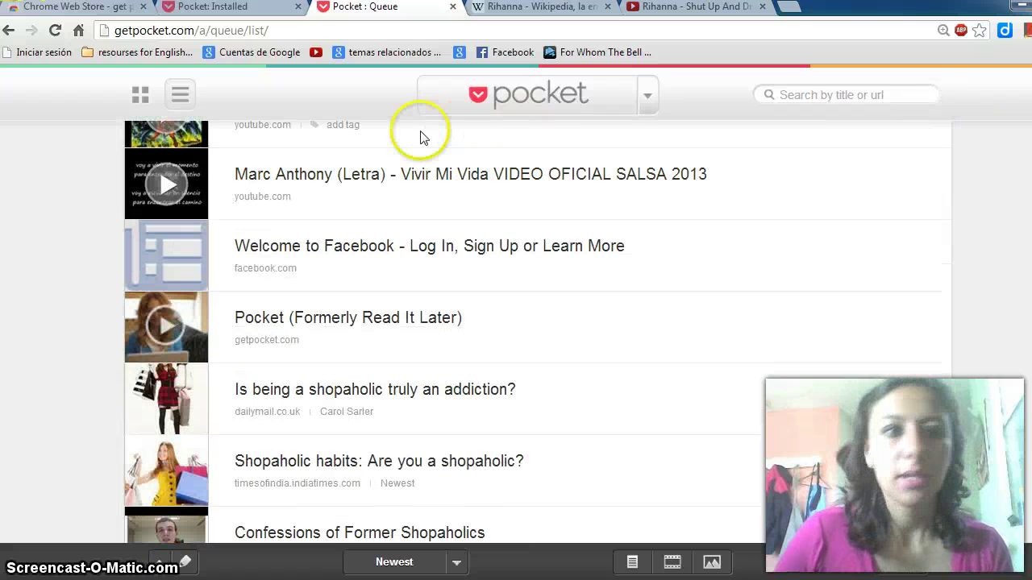
scroll(484, 129, "up", 5)
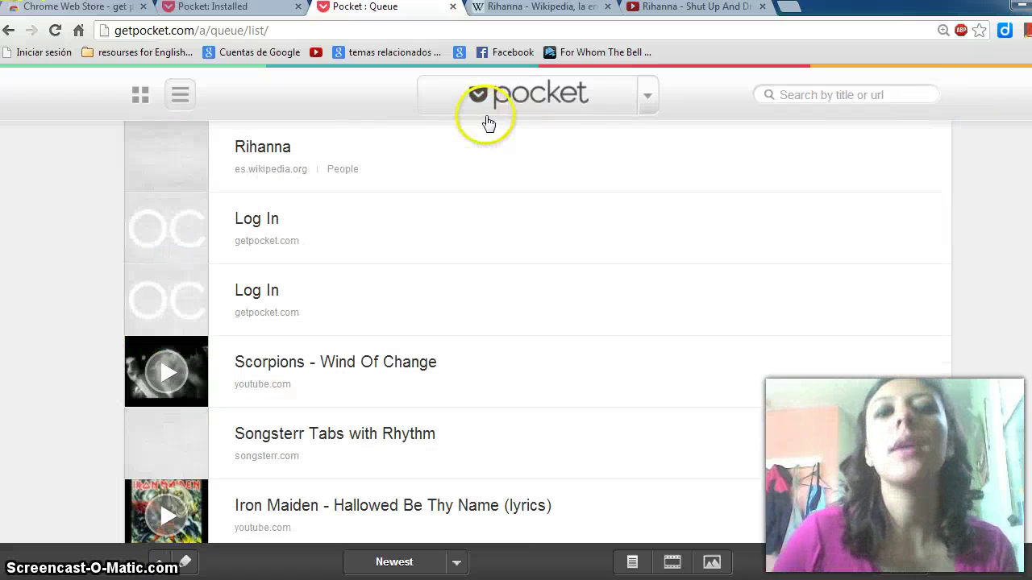